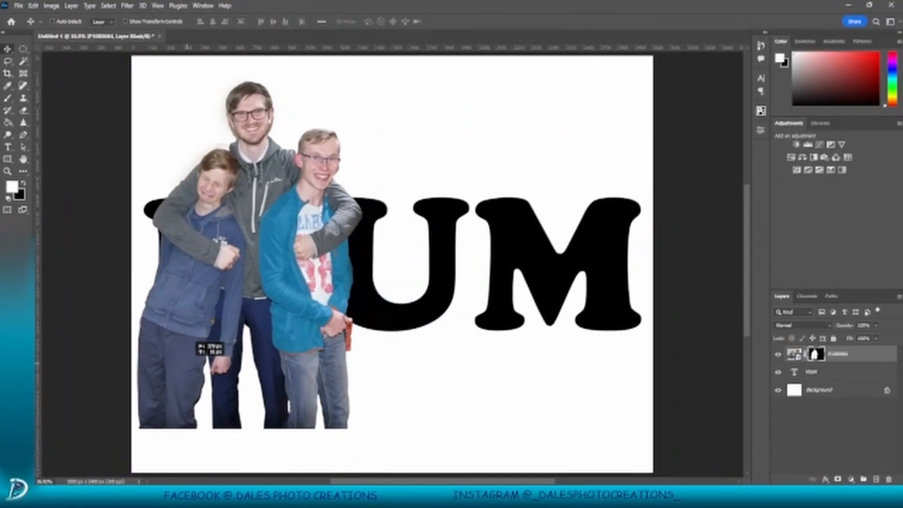
Step: Move the group photo to the centre over the U and clip it to the MUM text
mouse_move(208, 347)
mouse_down()
mouse_move(344, 426)
mouse_move(409, 319)
mouse_move(331, 363)
mouse_up()
key(ctrl+alt+g)
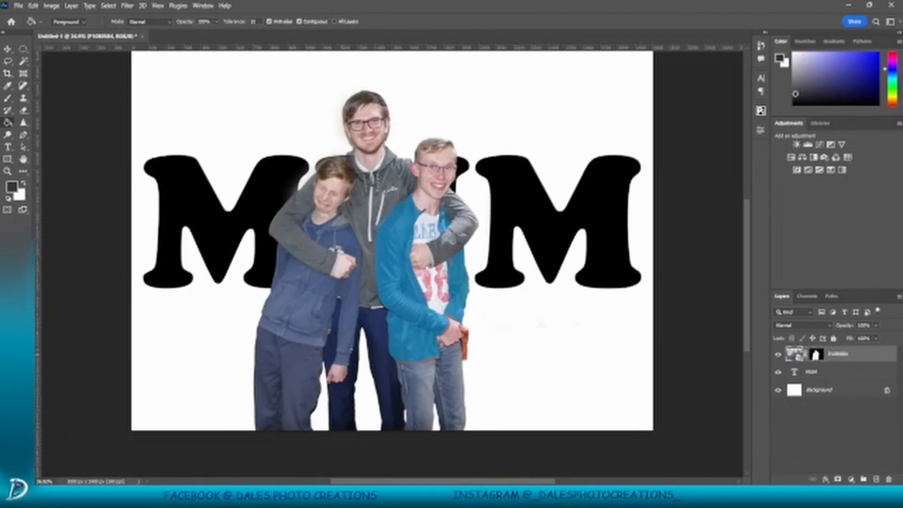
Step: Brush the lower bodies and the overlap with the first M out of the top group photo copy's mask
key(b)
key(x)
key(x)
drag(292, 365, 514, 313)
drag(291, 258, 231, 251)
key(x)
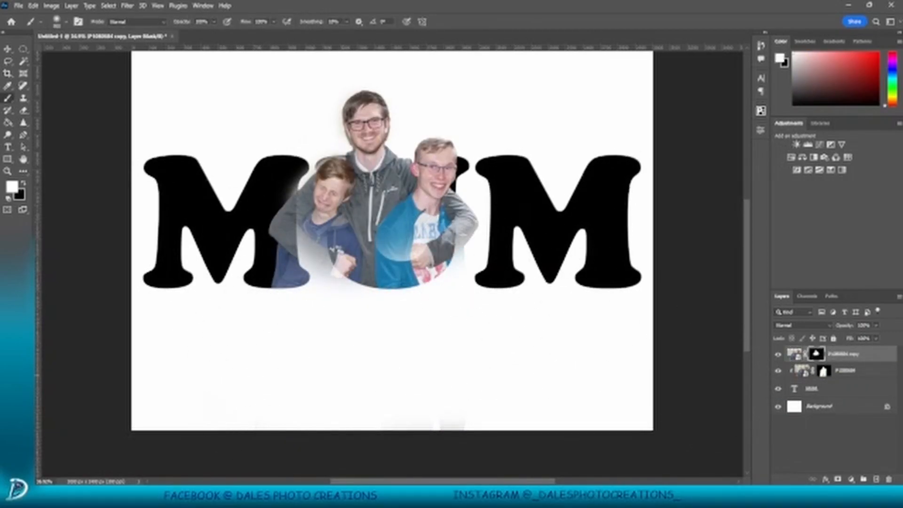
Step: Refine the group photo masks with a smaller brush around the tall man's sleeve beside the first M
scroll(605, 304, up, 5)
key(bracketleft)
key(bracketleft)
key(bracketleft)
key(bracketleft)
key(bracketleft)
key(bracketleft)
key(bracketleft)
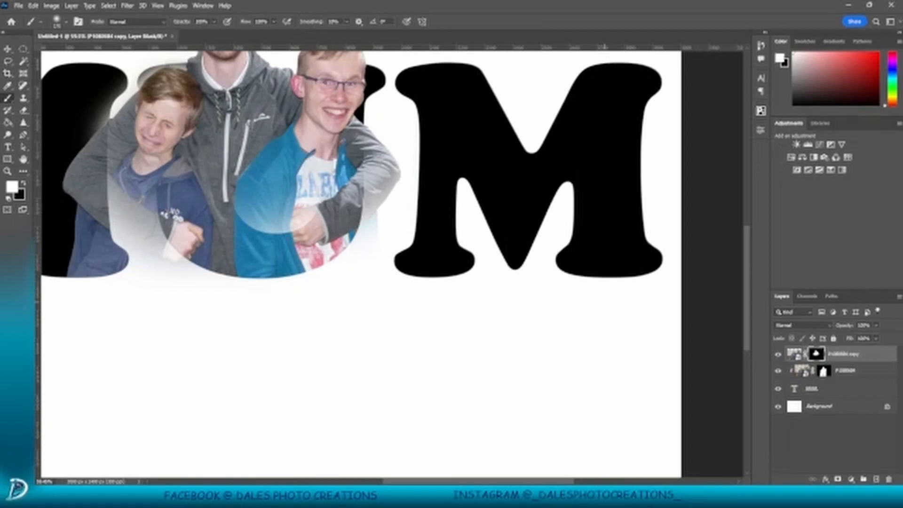
scroll(390, 264, up, 5)
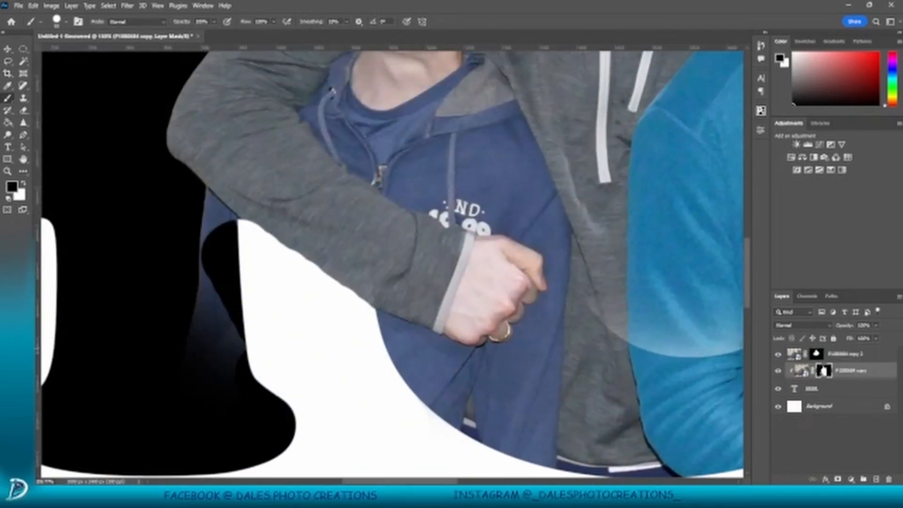
drag(209, 193, 235, 220)
scroll(445, 395, down, 5)
click(817, 354)
scroll(518, 301, down, 4)
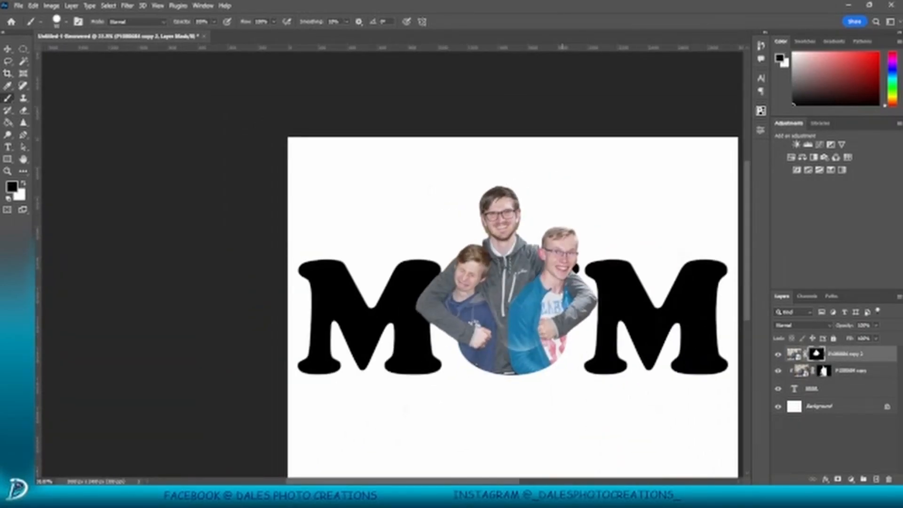
key(ctrl+0)
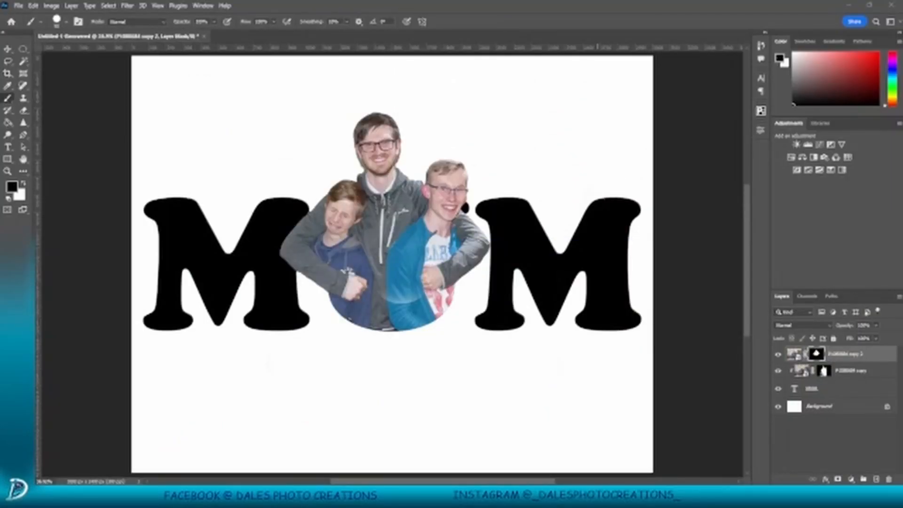
Step: Paste the couple photo, clip it to the text below the group layers, and scale and position it over the first M
key(ctrl+v)
key(v)
key(ctrl+alt+g)
drag(833, 354, 833, 395)
drag(386, 276, 150, 271)
key(ctrl+t)
scroll(181, 345, down, 4)
drag(65, 365, 40, 394)
key(Return)
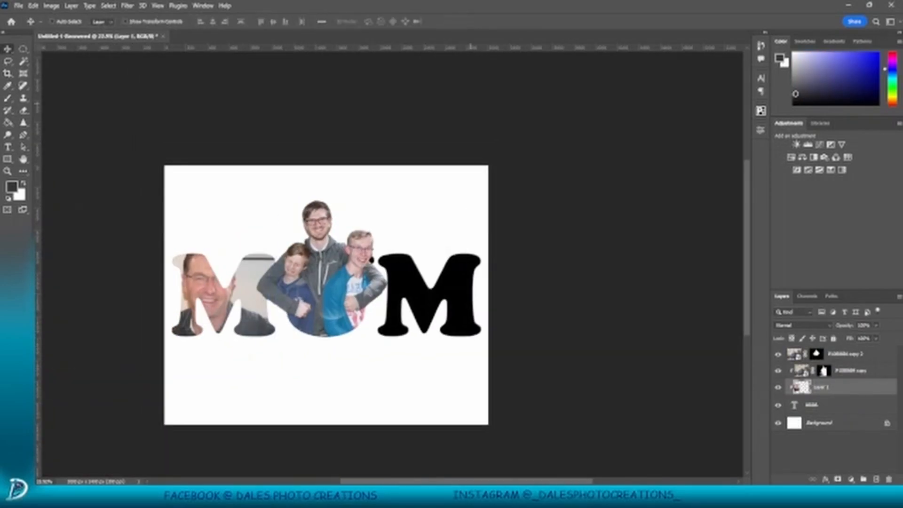
Step: Duplicate the couple photo layer, mask the copy to the selected subject, and link it with the original layer
key(ctrl+j)
key(w)
click(394, 21)
click(837, 479)
key(v)
mouse_move(255, 369)
mouse_down()
mouse_move(229, 366)
mouse_move(269, 383)
mouse_move(268, 357)
mouse_up()
key(ctrl+z)
ctrl+click(828, 404)
click(812, 479)
key(ctrl+0)
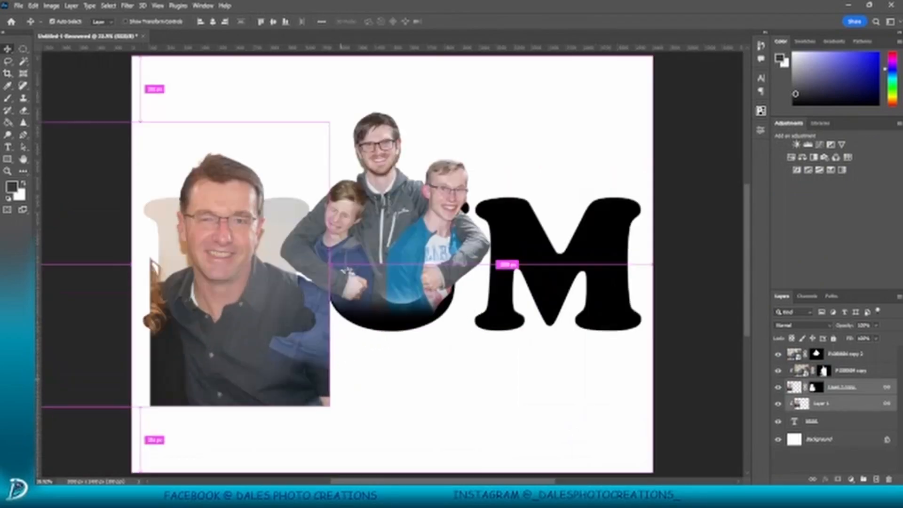
Step: Move the clipped group layer beneath the couple photo and scale the linked couple layers down to fit the first M
drag(845, 371, 844, 408)
click(842, 387)
key(ctrl+t)
scroll(344, 280, down, 5)
drag(100, 181, 157, 226)
drag(281, 303, 271, 267)
drag(147, 189, 190, 226)
drag(312, 282, 312, 277)
scroll(318, 231, up, 6)
drag(290, 337, 298, 339)
key(Return)
Step: Add a new layer clipped to the text and clone wall background over the woman at the first M's left stem
click(801, 387)
click(876, 478)
key(ctrl+0)
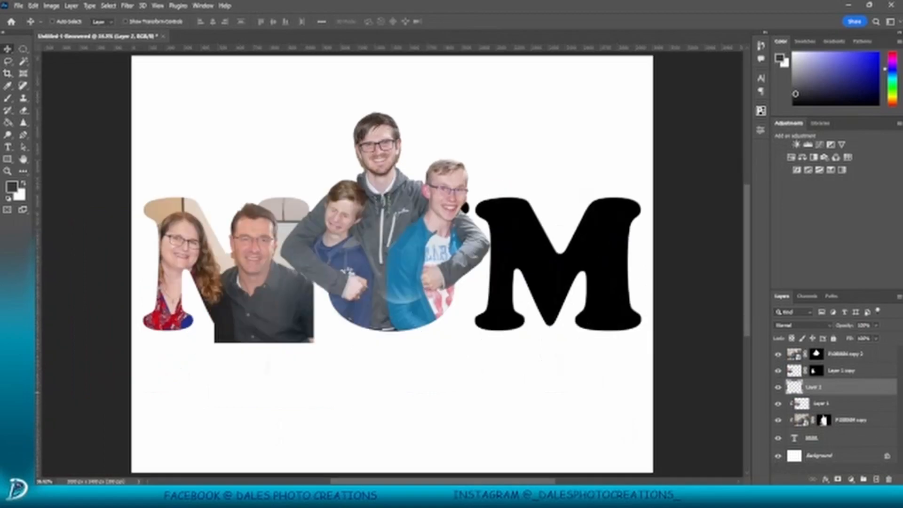
key(ctrl+alt+g)
key(s)
scroll(230, 312, up, 5)
drag(131, 160, 134, 198)
key(ctrl+0)
key(b)
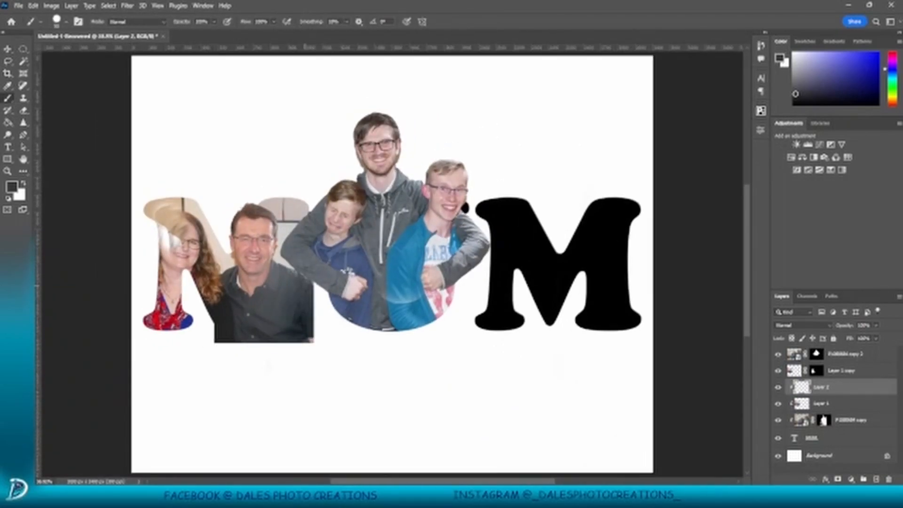
Step: Sample the beige wall colours and paint over the woman in the left part of the first M
scroll(272, 296, up, 5)
alt+click(117, 155)
mouse_move(120, 153)
mouse_down()
mouse_move(101, 185)
mouse_move(134, 337)
mouse_move(176, 301)
mouse_move(172, 332)
mouse_up()
alt+click(156, 158)
scroll(497, 346, down, 1)
Step: Add a mask to Layer 1 and brush the man's overhang below the first M out of Layer 1 copy's mask
click(842, 403)
click(837, 479)
key(x)
click(824, 420)
click(802, 403)
click(778, 403)
click(778, 403)
click(794, 370)
click(816, 371)
drag(226, 353, 346, 244)
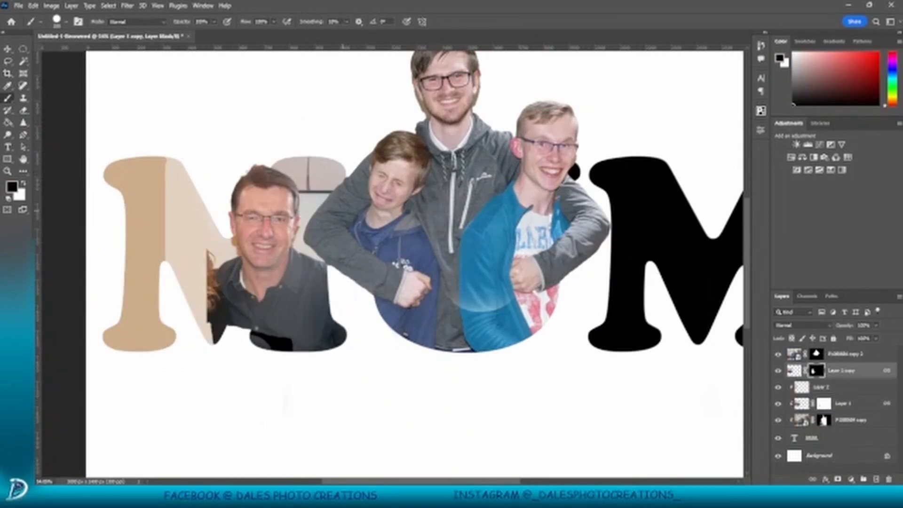
Step: Touch up Layer 1 copy's mask around the man's shirt, hiding and restoring areas along the first M's right foot
key(x)
click(262, 344)
key(x)
drag(263, 351, 197, 273)
key(x)
click(278, 340)
key(ctrl+alt+g)
key(ctrl+z)
scroll(287, 392, up, 6)
key(x)
click(253, 353)
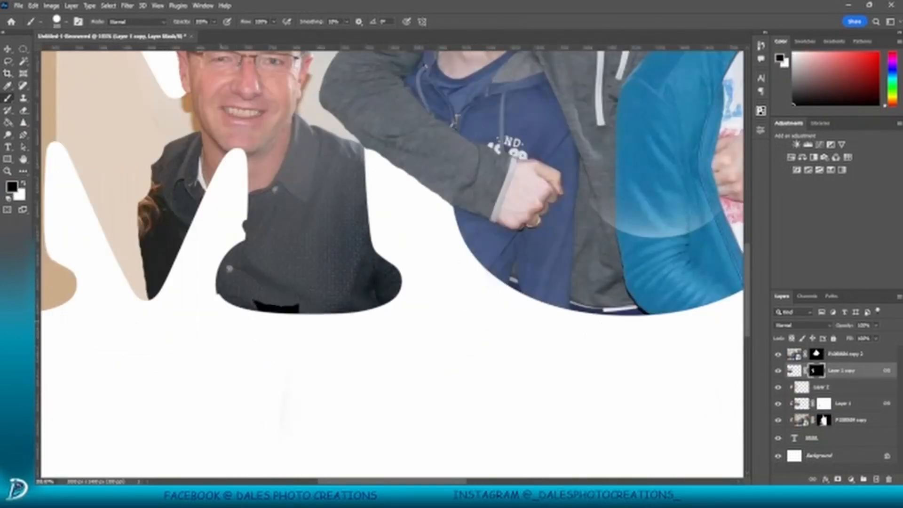
click(254, 278)
key(x)
drag(225, 273, 282, 306)
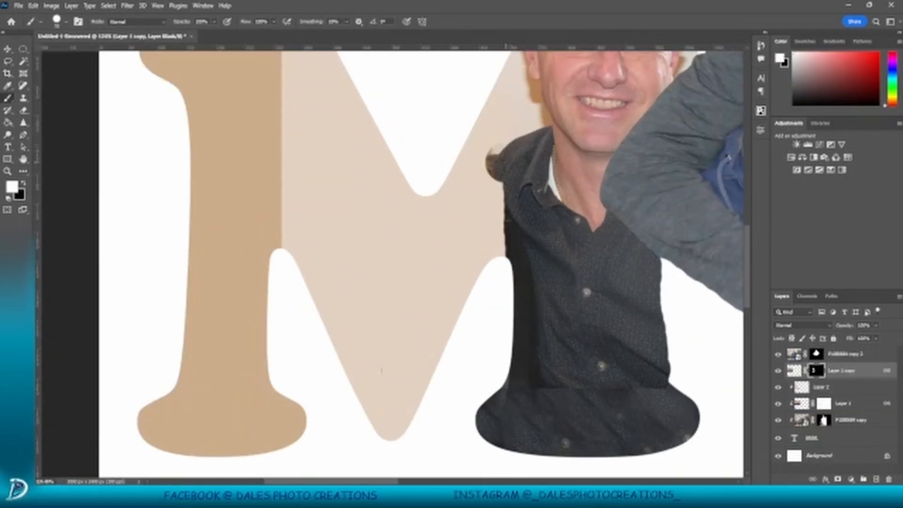
Step: Mask out the leftover hair beside the man's shoulder on Layer 1 copy
key(x)
drag(489, 157, 486, 200)
scroll(677, 158, down, 4)
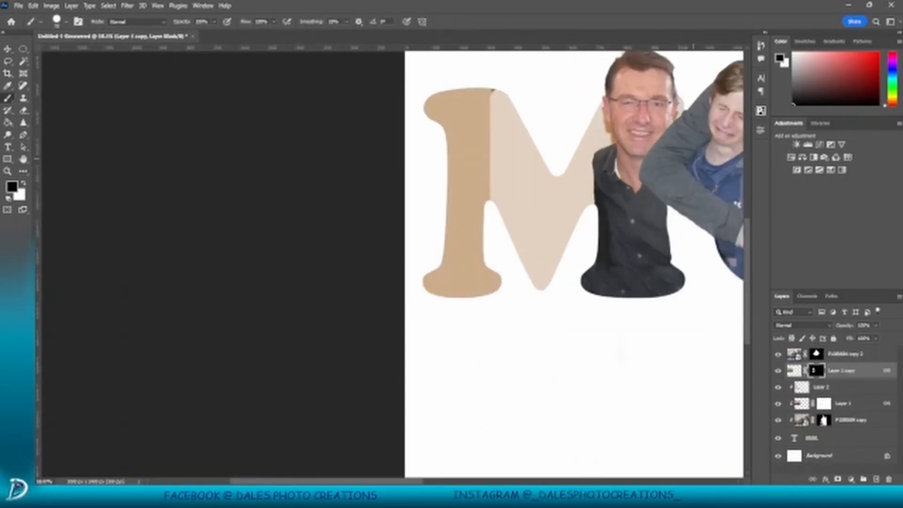
key(ctrl+0)
Step: Sample the cream wall colour and reposition the linked man layers over the first M
alt+click(225, 252)
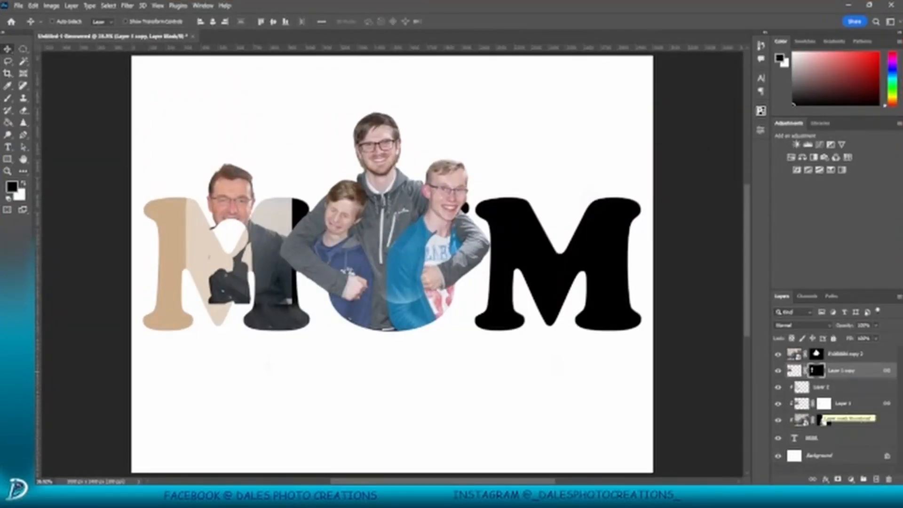
key(v)
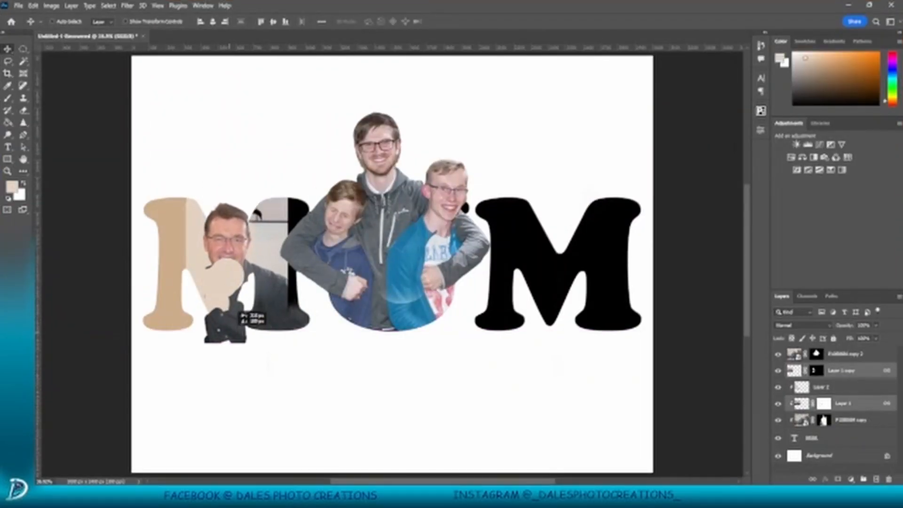
drag(211, 309, 226, 294)
key(x)
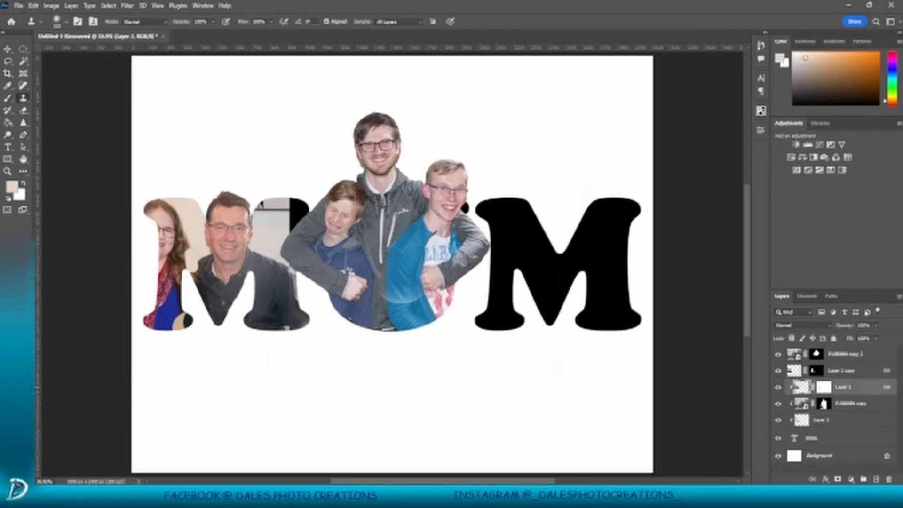
Step: Hide the woman at the left of the first M by painting on Layer 1's mask with a larger brush
click(841, 420)
key(b)
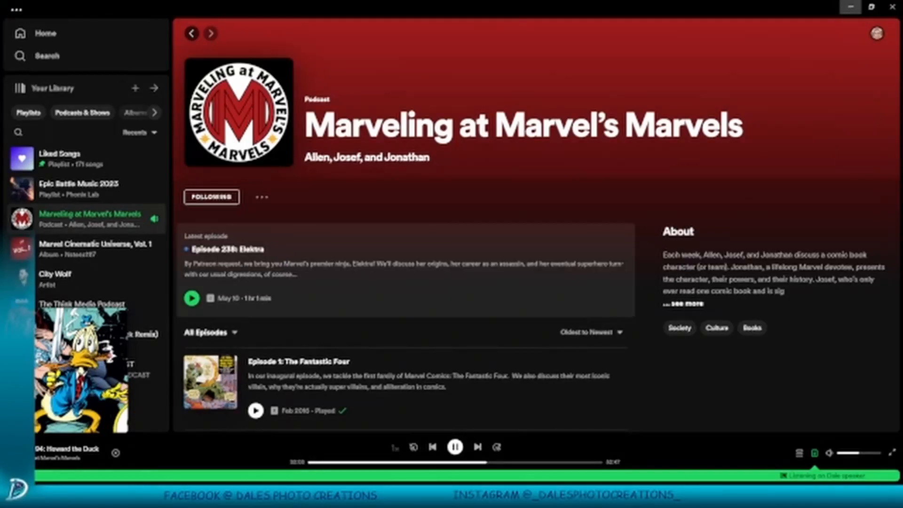
click(850, 7)
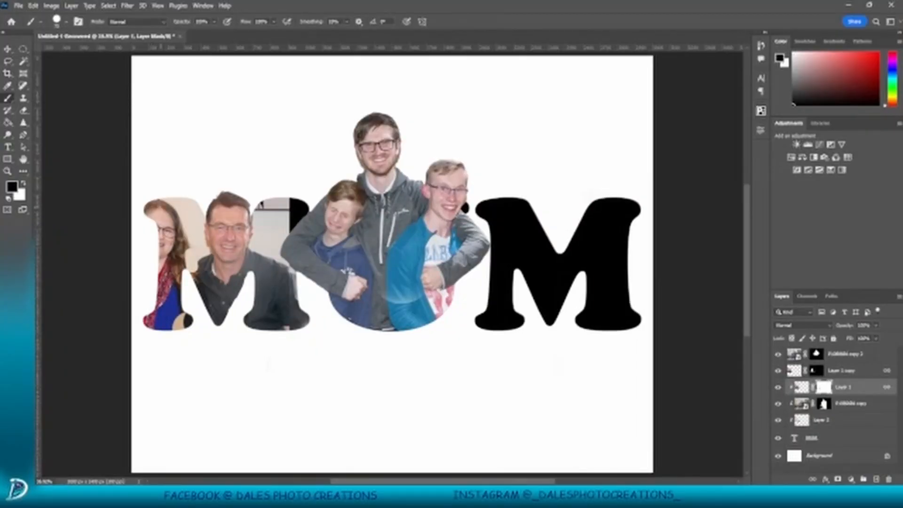
key(bracketright)
key(bracketright)
key(bracketright)
drag(161, 207, 198, 331)
key(ctrl+z)
key(ctrl+z)
key(ctrl+z)
key(ctrl+z)
drag(163, 207, 182, 322)
Step: Undo the cream stroke on Layer 2, retouch the man's shoulder edge on Layer 1 with the Clone Stamp, and reset the colours
click(827, 420)
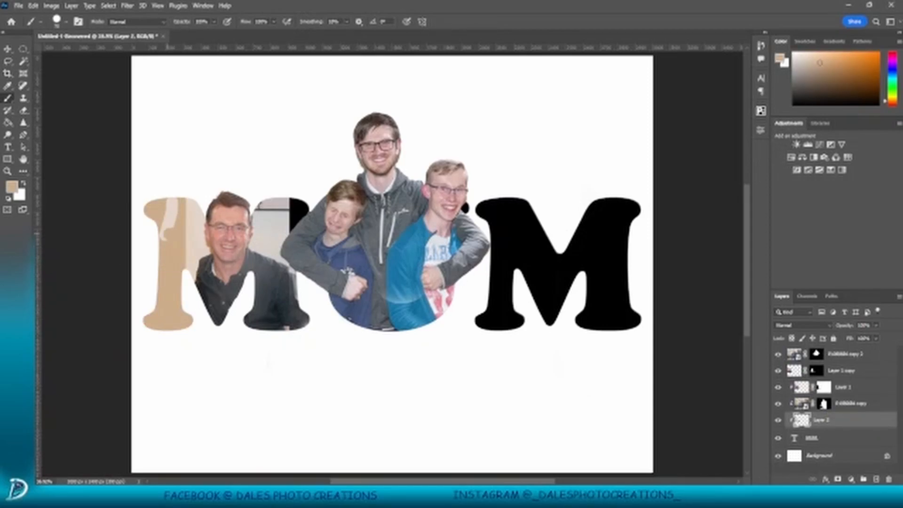
key(ctrl+z)
scroll(171, 233, up, 5)
key(s)
key(alt+s)
key(Escape)
key(alt+bracketright)
key(alt+bracketright)
click(122, 221)
key(shift+bracketright)
key(shift+bracketright)
key(shift+bracketright)
key(shift+bracketright)
click(133, 234)
key(b)
key(ctrl+plus)
key(ctrl+z)
key(d)
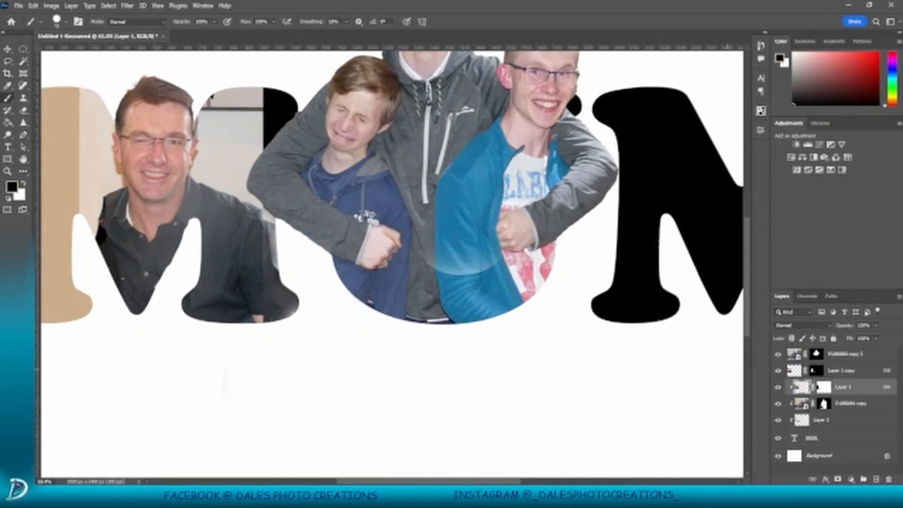
Step: Paint on Layer 1's mask to bring back the man's shoulder beside the first M's left stem
key(ctrl+backslash)
key(x)
scroll(118, 241, up, 2)
key(x)
drag(97, 230, 78, 203)
key(x)
scroll(61, 207, down, 1)
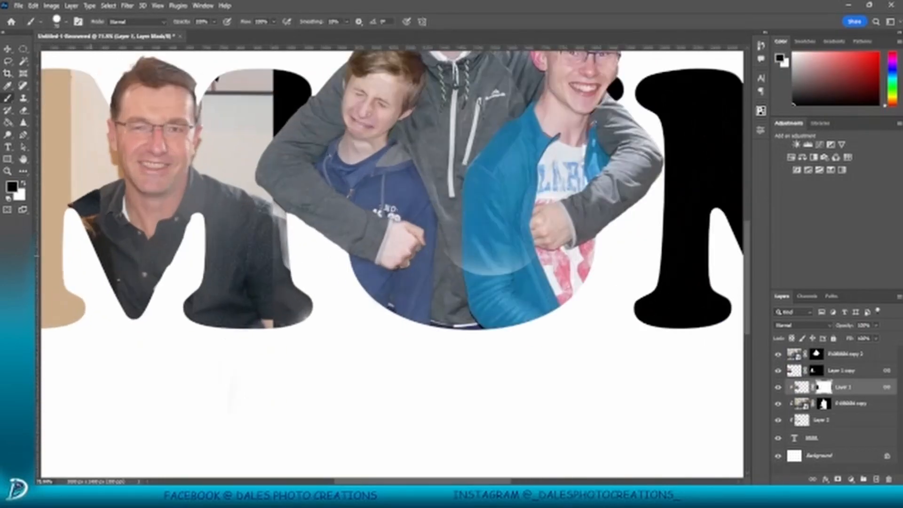
Step: Clone wall background over the black gap in the first M's upper right part and sample the grey wall colour
key(ctrl+2)
key(s)
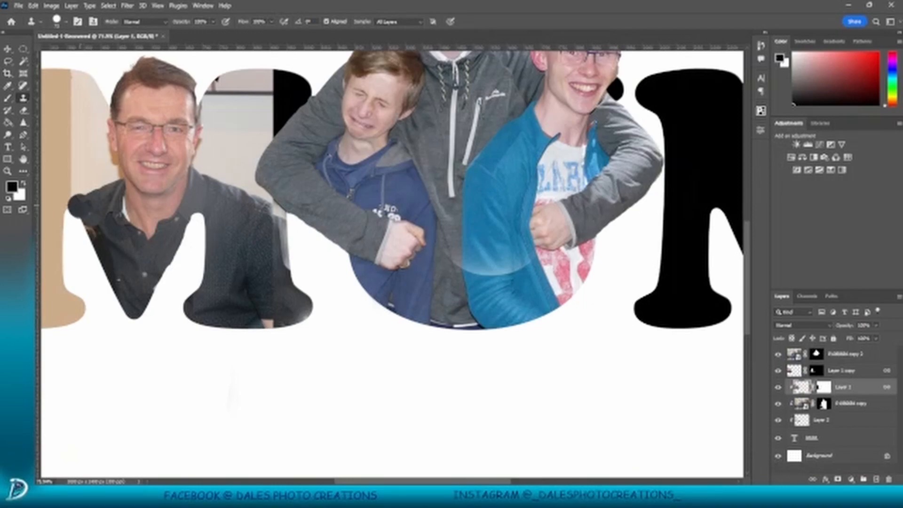
scroll(295, 304, down, 5)
drag(290, 185, 293, 174)
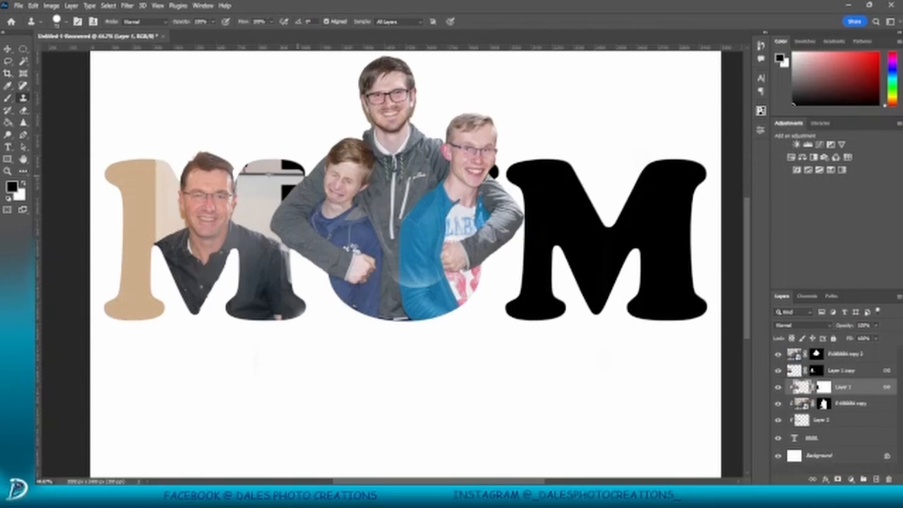
key(b)
alt+click(268, 166)
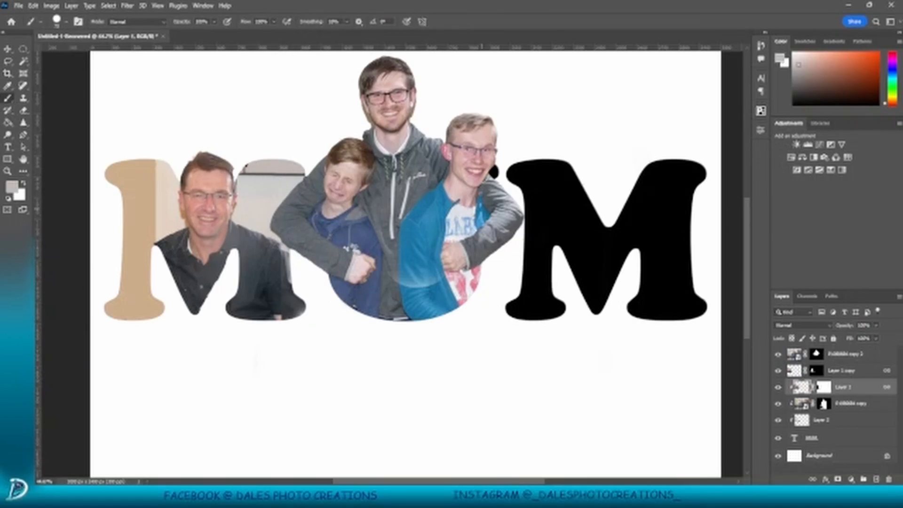
Step: Brush the sampled wall colour onto Layer 2 at the first M's upper right corner
scroll(311, 161, up, 8)
double_click(793, 437)
click(802, 420)
key(v)
key(b)
drag(425, 137, 470, 248)
Step: Brush the sampled grey over the stray marks on the wall in the first M's upper right part, on Layer 1, with a smaller brush
click(823, 387)
click(802, 387)
click(259, 195)
key(ctrl+z)
key([)
key([)
key([)
key([)
key([)
drag(264, 183, 263, 204)
scroll(353, 137, down, 1)
scroll(421, 166, up, 4)
drag(201, 187, 199, 207)
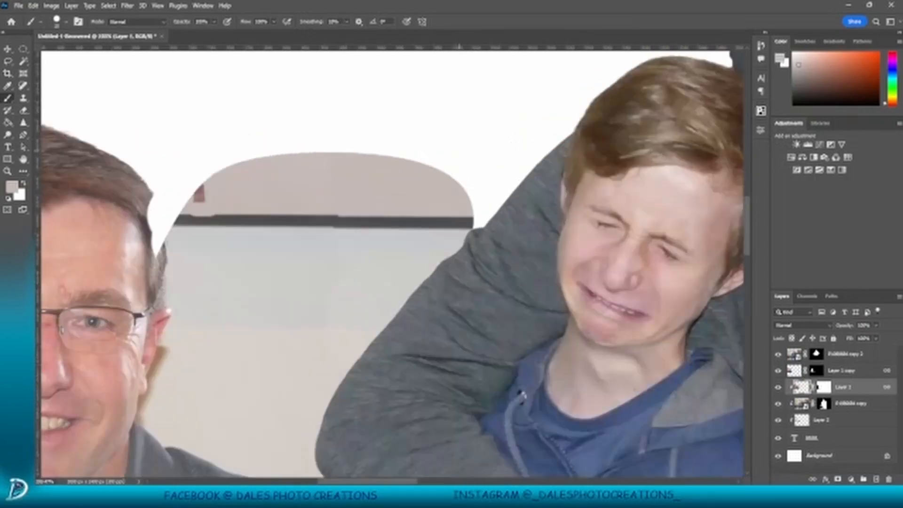
click(193, 214)
Step: Paint on Layer 1 copy's mask to restore the edge of the man's hair beside the first M's upper right part
scroll(341, 218, down, 4)
click(778, 370)
click(778, 370)
click(823, 387)
scroll(179, 217, up, 4)
key(x)
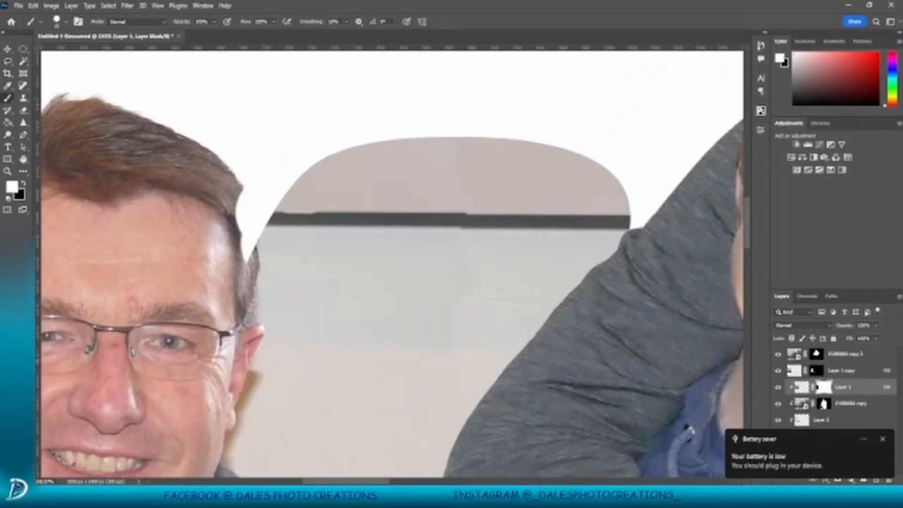
click(817, 370)
scroll(331, 236, down, 5)
drag(205, 175, 214, 188)
scroll(258, 226, down, 8)
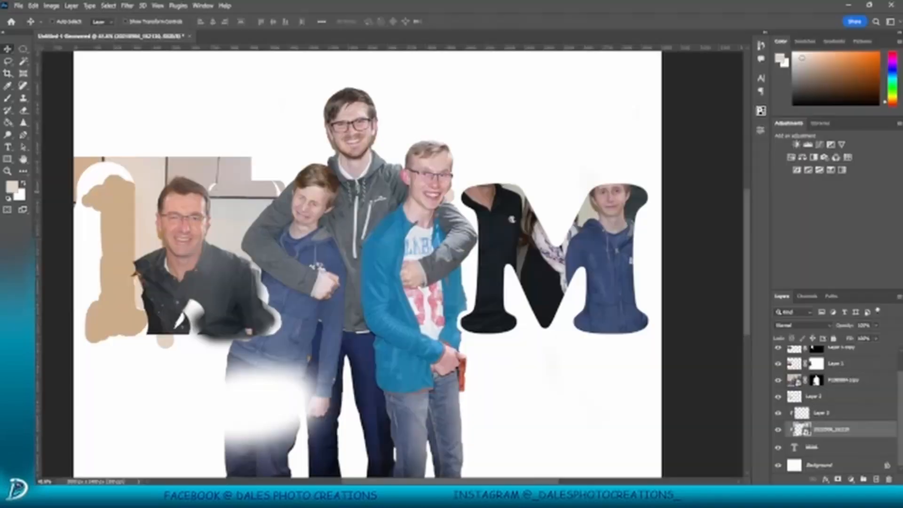
Step: Duplicate the photo layer clipped to the last M and draw a rectangular marquee above the letter
key(ctrl+j)
right_click(23, 49)
click(61, 52)
drag(481, 78, 497, 104)
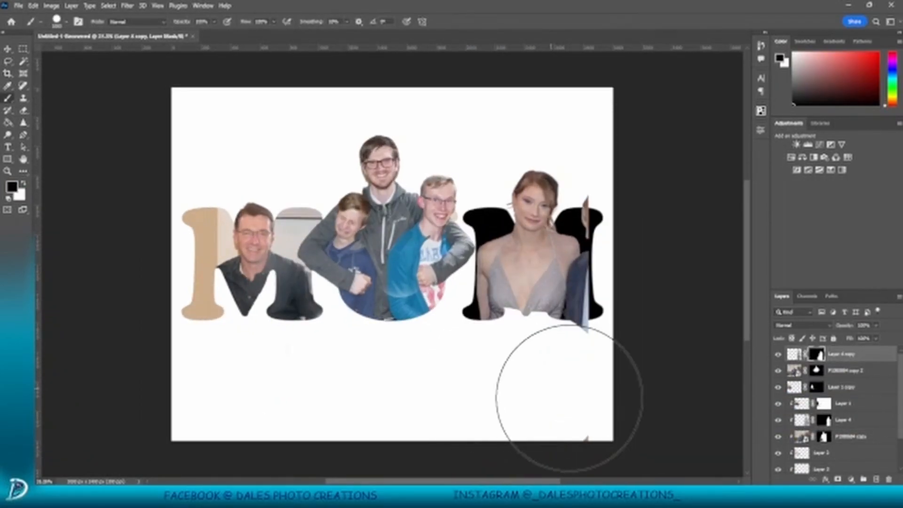
Step: Try to retouch the navy jacket area beside the woman's shoulder and arm on Layer 4 with the Clone Stamp
click(816, 370)
click(823, 420)
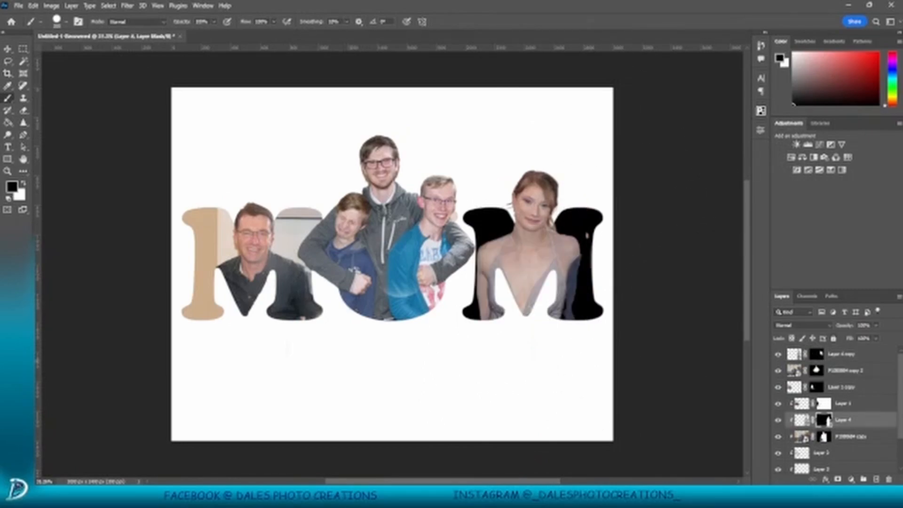
click(801, 419)
key(s)
key(b)
scroll(580, 267, up, 7)
key(ctrl+comma)
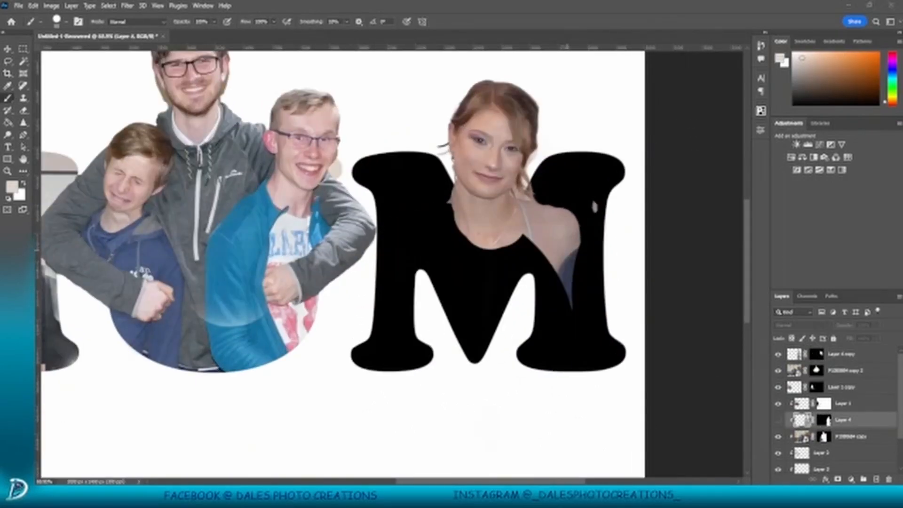
key(ctrl+comma)
key(s)
mouse_move(569, 264)
mouse_down()
mouse_move(546, 357)
mouse_move(564, 164)
mouse_up()
scroll(598, 397, up, 4)
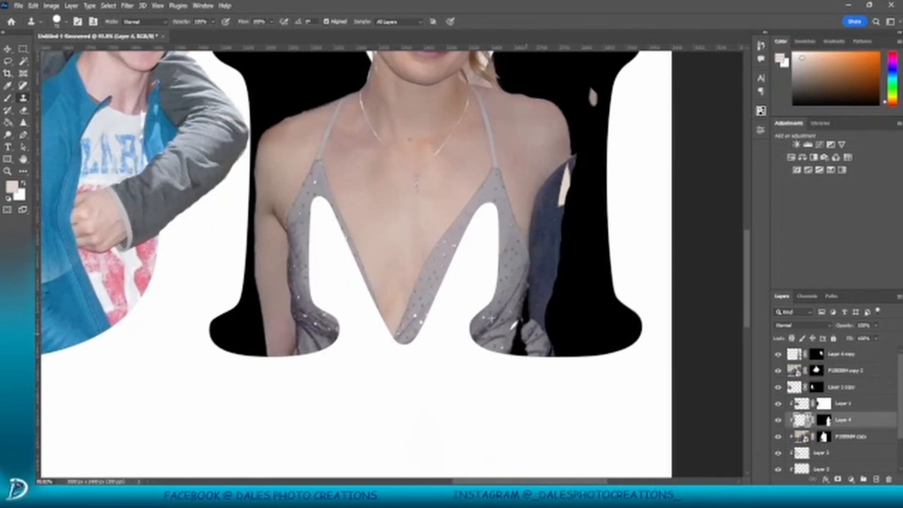
drag(546, 339, 555, 155)
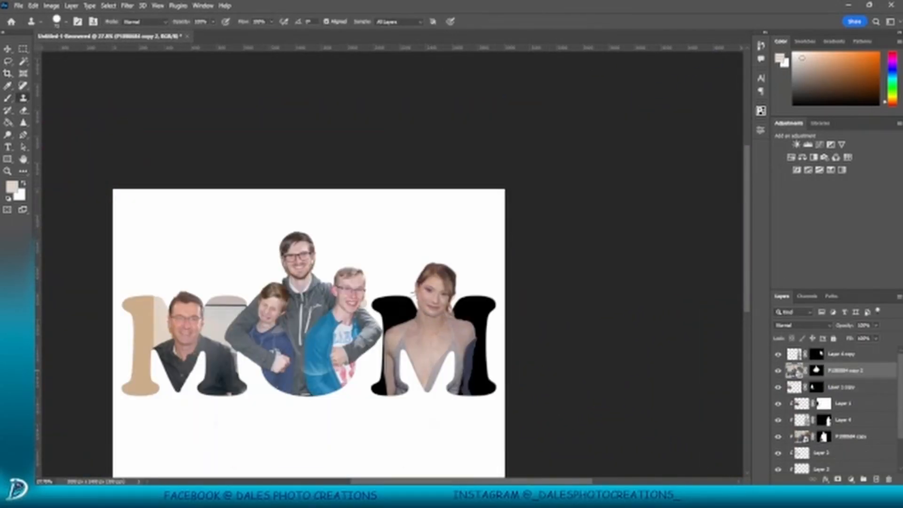
Step: Place Layer 5 above Layer 1 copy and try cloning the woman's other arm over the navy jacket
click(843, 420)
drag(814, 420, 813, 381)
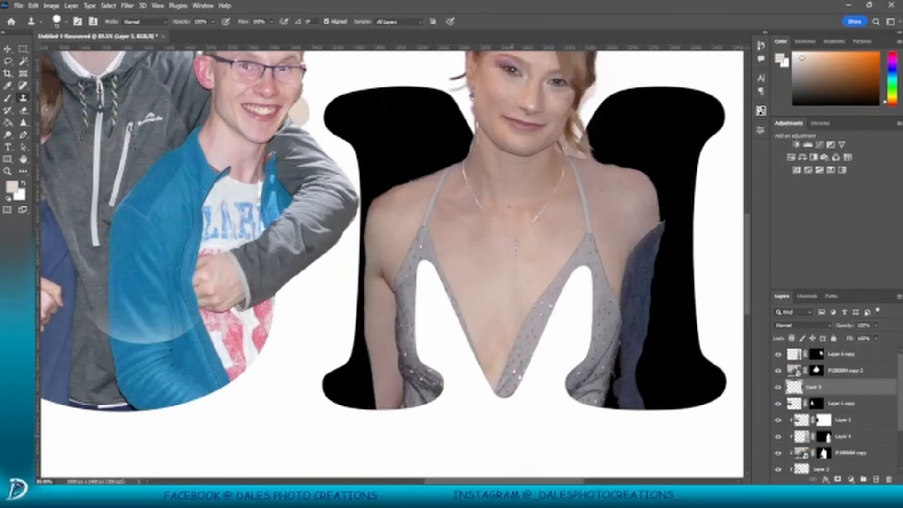
alt+click(376, 330)
scroll(527, 388, down, 4)
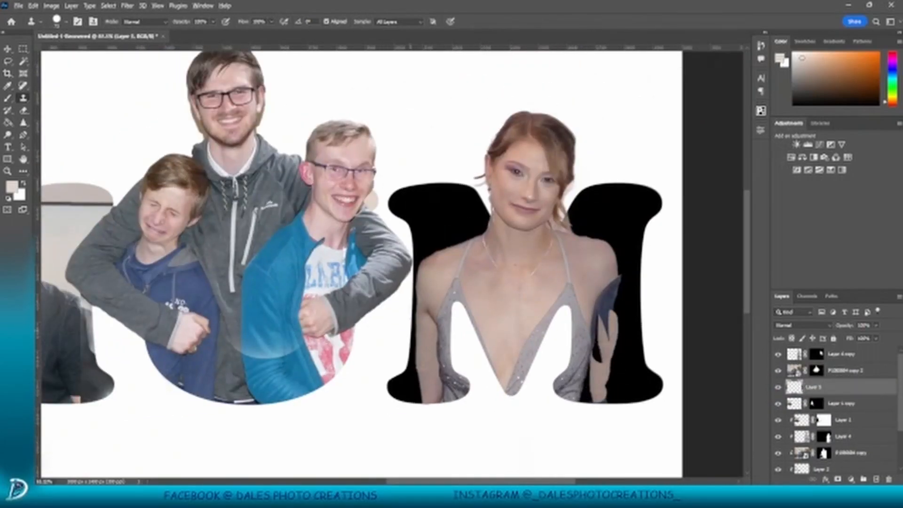
scroll(534, 290, down, 3)
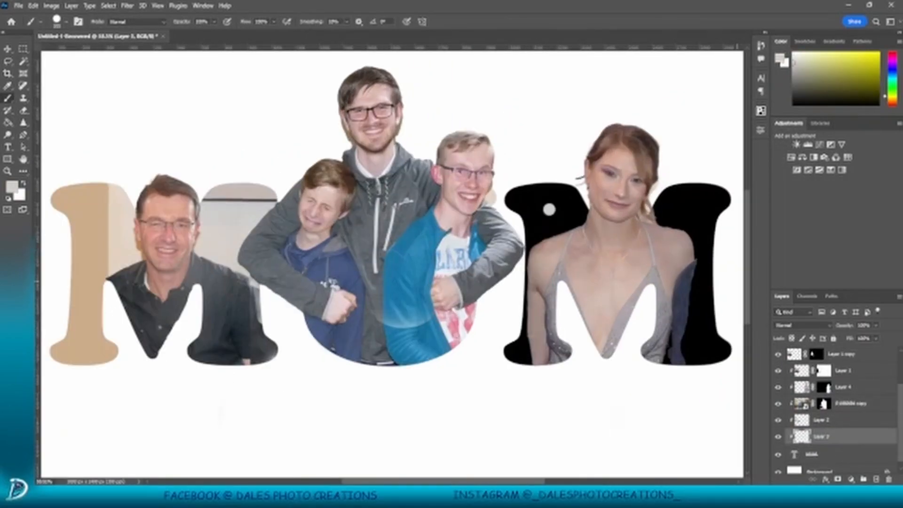
Step: Brush light grey over the black background of the last M on Layer 3
drag(550, 209, 696, 329)
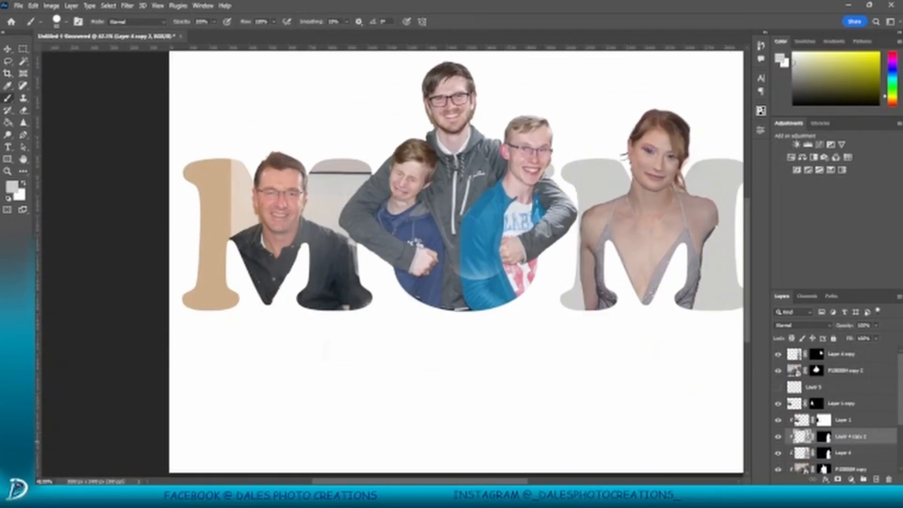
Step: Free-transform Layer 4 copy 2 to adjust its position behind the woman and stack it below Layer 4
key(ctrl+t)
mouse_move(691, 263)
mouse_down()
mouse_move(708, 262)
mouse_move(702, 272)
mouse_move(695, 257)
mouse_up()
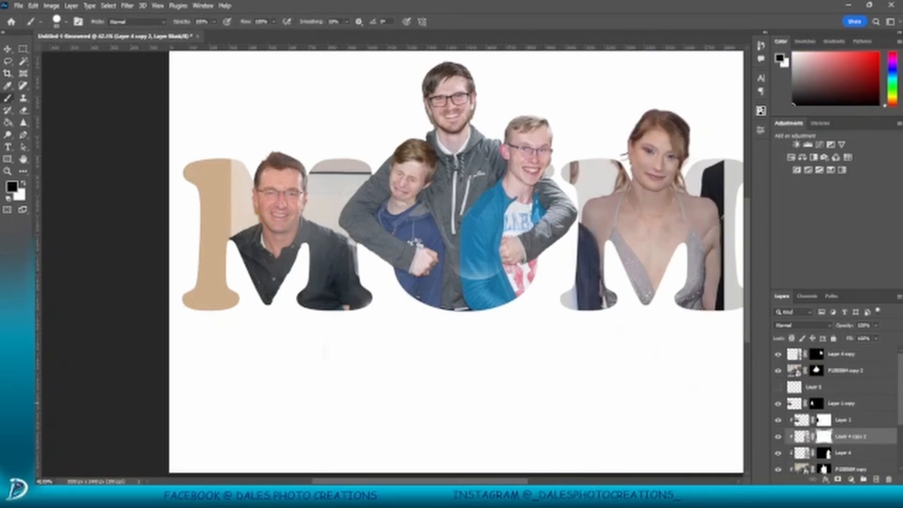
drag(849, 435, 849, 459)
scroll(725, 292, up, 4)
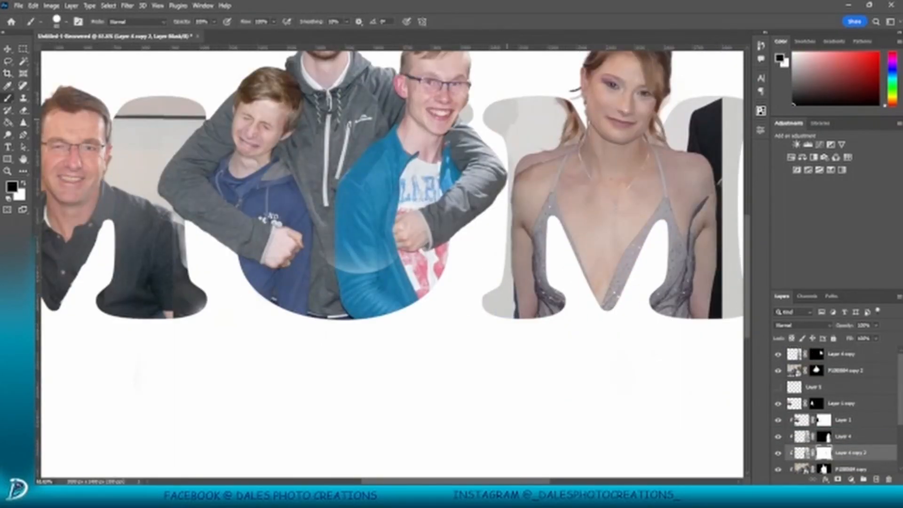
Step: Paint black on Layer 4 copy 2's mask to hide the photo surroundings on both sides of the woman
scroll(507, 117, down, 2)
drag(581, 163, 573, 188)
drag(457, 199, 419, 356)
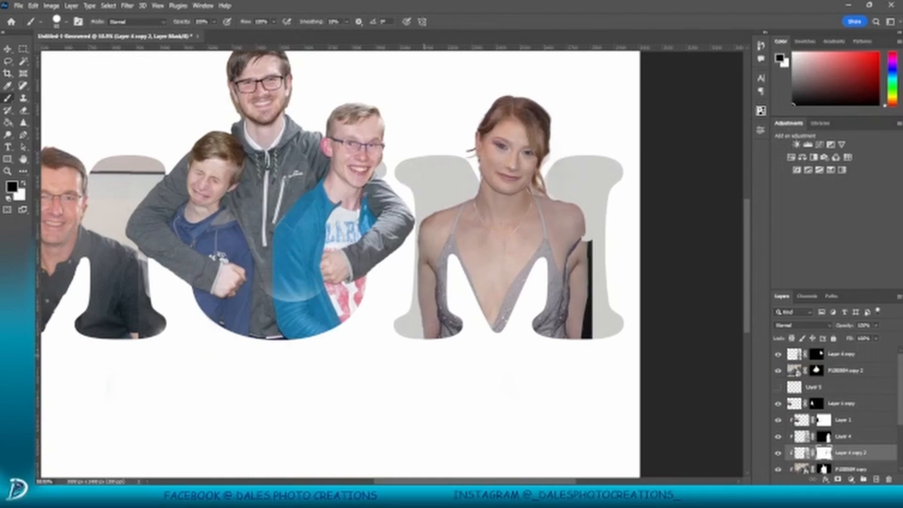
scroll(629, 250, up, 5)
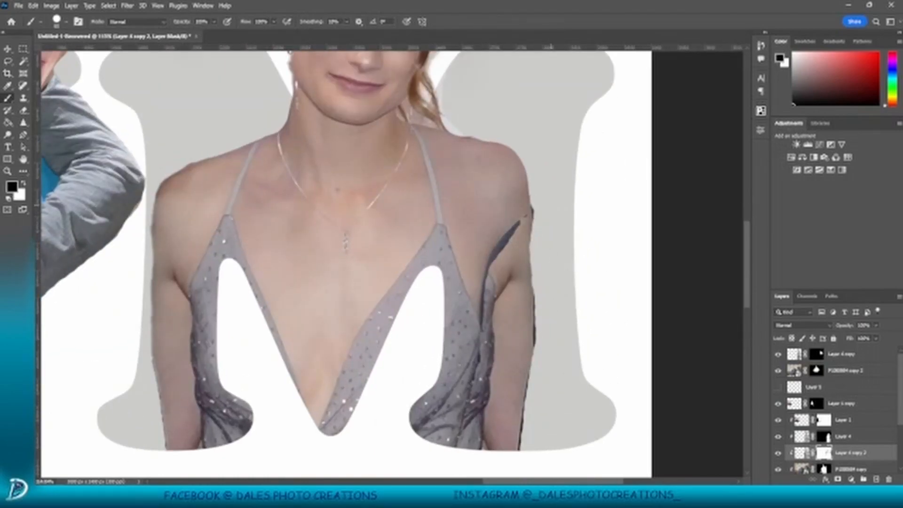
Step: Try brushing beside the woman's dress on Layer 4's mask and on its image, undoing both strokes
scroll(598, 398, down, 3)
click(823, 436)
drag(510, 329, 410, 390)
key(ctrl+z)
click(802, 437)
drag(533, 287, 510, 399)
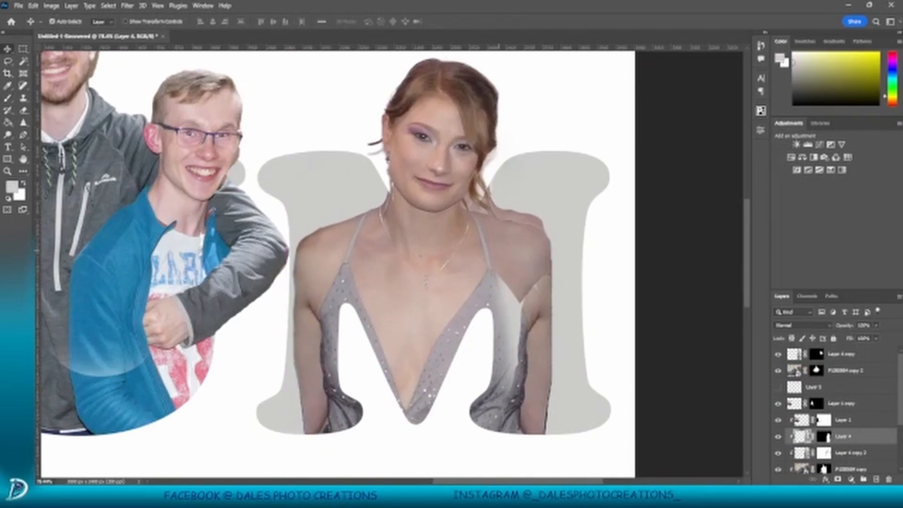
key(ctrl+z)
Step: Move and free-transform Layer 4 copy 2 so its arm lines up beneath the woman's shoulder in the last M
key(v)
mouse_move(538, 348)
mouse_down()
mouse_move(537, 357)
mouse_move(643, 396)
mouse_up()
click(824, 452)
drag(653, 367, 642, 428)
key(ctrl+t)
scroll(642, 428, down, 5)
scroll(643, 428, down, 3)
drag(477, 457, 464, 470)
drag(590, 338, 595, 318)
scroll(599, 334, up, 7)
scroll(462, 270, down, 1)
key(Return)
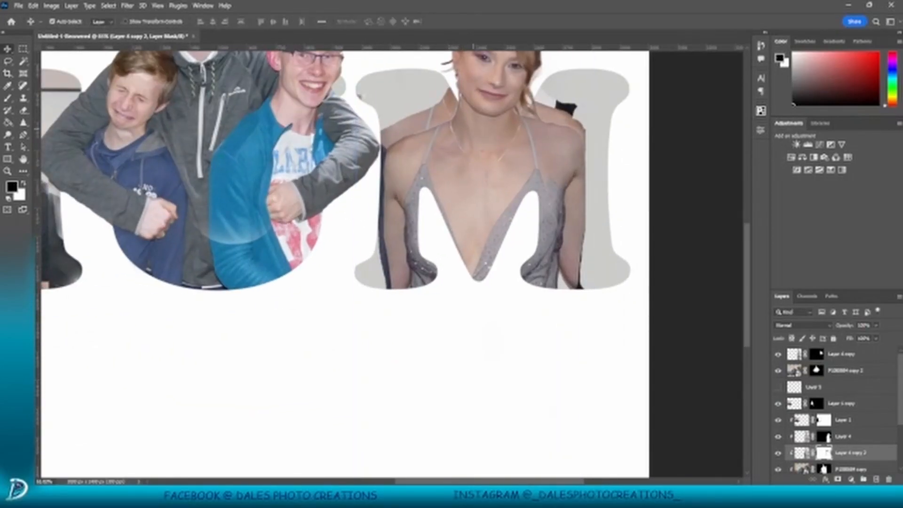
Step: Fill Layer 4 copy 2's mask with black and paint white on it to reveal only the woman's arm
key(alt+BackSpace)
key(b)
key(x)
mouse_move(575, 174)
mouse_down()
mouse_move(571, 276)
mouse_move(601, 198)
mouse_up()
key(x)
key(x)
scroll(591, 153, up, 4)
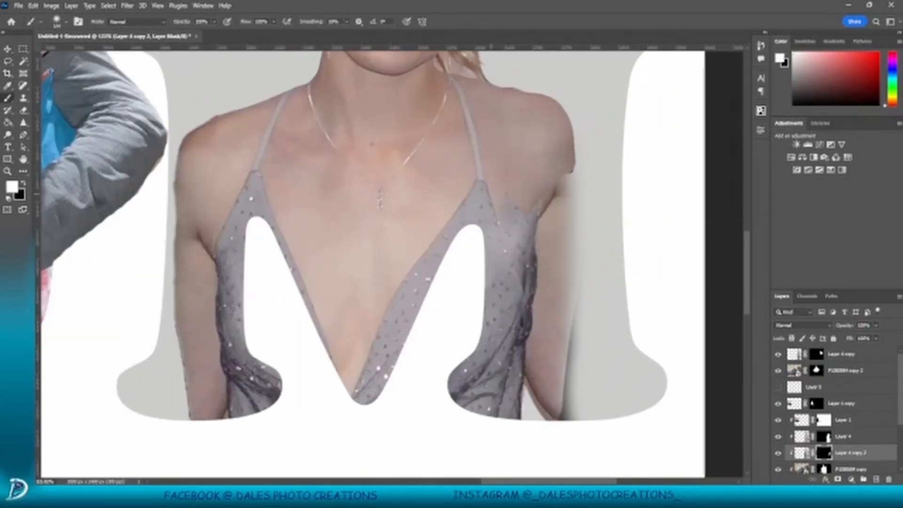
Step: Resize the brush and paint white on Layer 4 copy 2's mask along the arm's outer edge down to the letter's foot
scroll(605, 173, down, 3)
click(816, 354)
scroll(823, 434, down, 1)
click(823, 436)
alt+right_click(558, 243)
click(585, 323)
drag(574, 283, 576, 330)
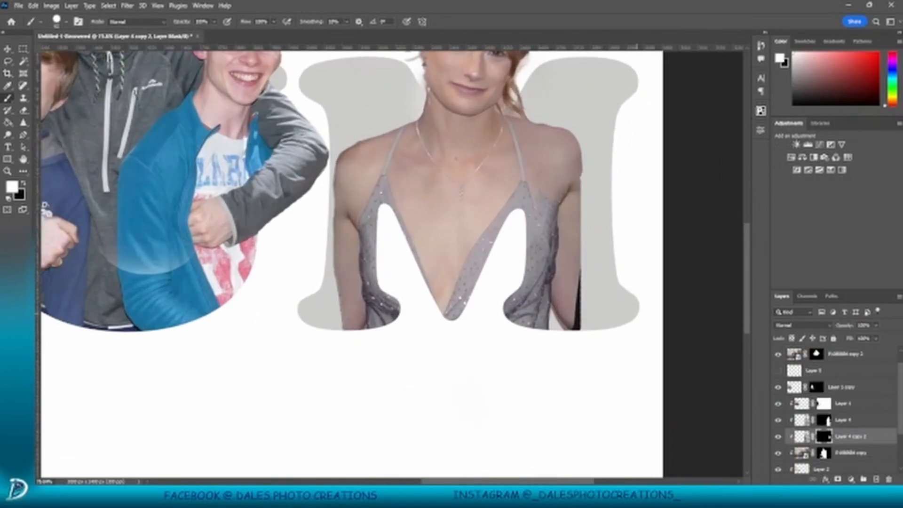
Step: Brush black on Layer 4's mask between the woman's dress and her added arm
click(823, 419)
scroll(551, 184, up, 5)
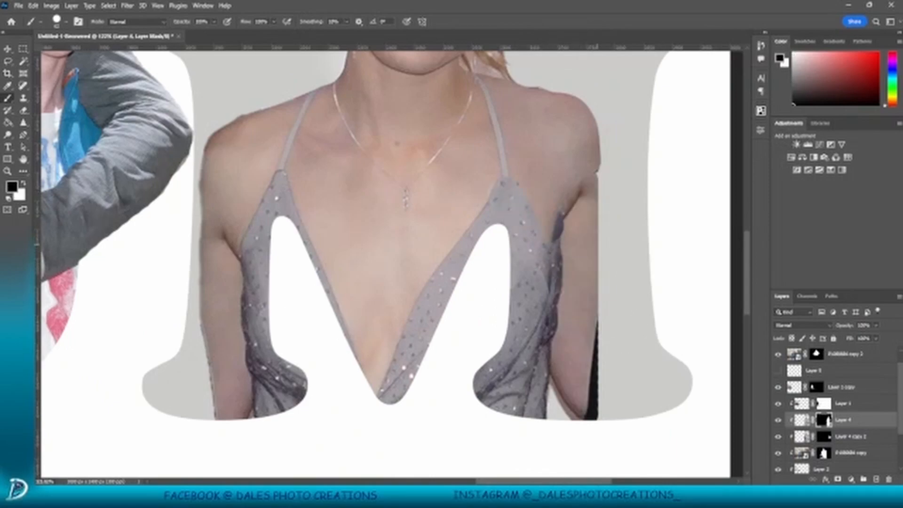
scroll(618, 367, down, 1)
click(564, 347)
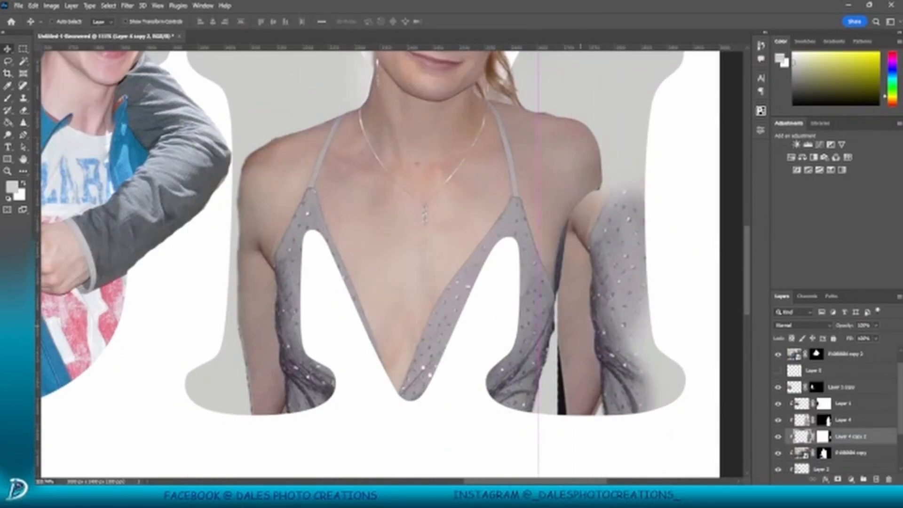
right_click(604, 225)
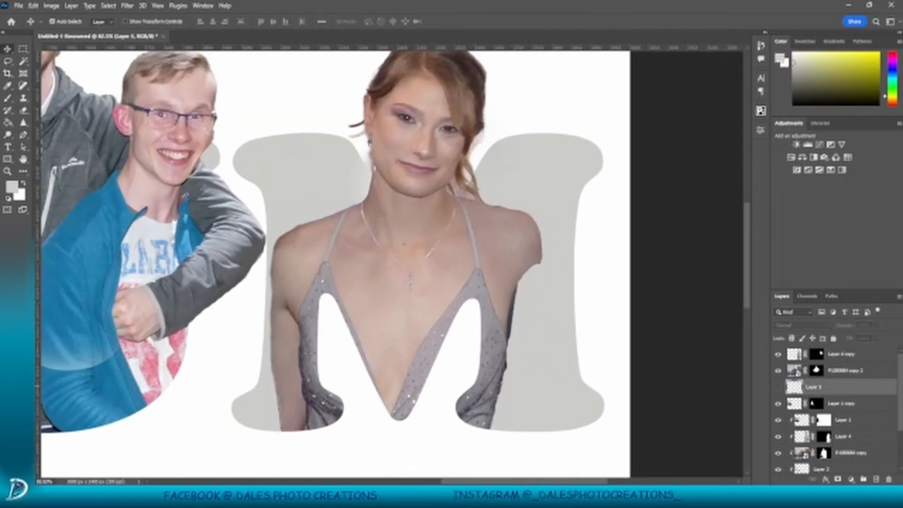
drag(809, 370, 809, 362)
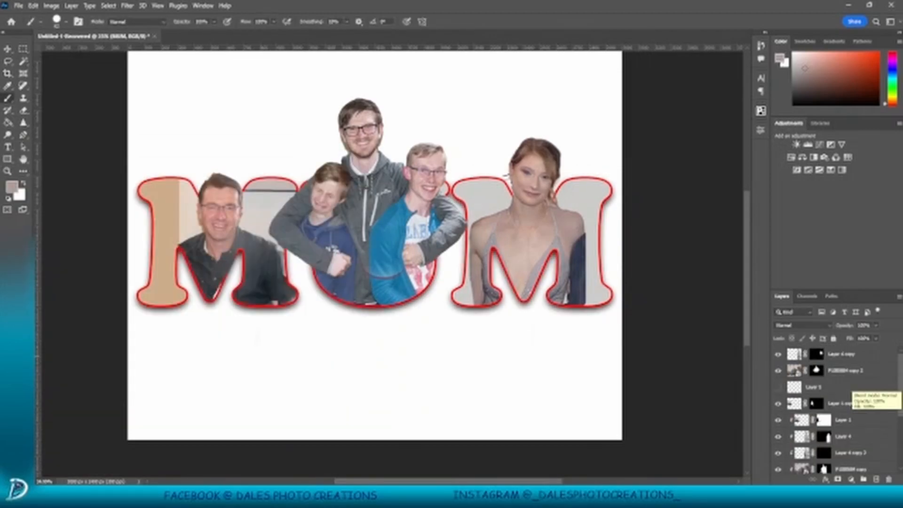
Step: Try dabbing a soft black shadow behind the first M man's head on Layer 6
click(845, 354)
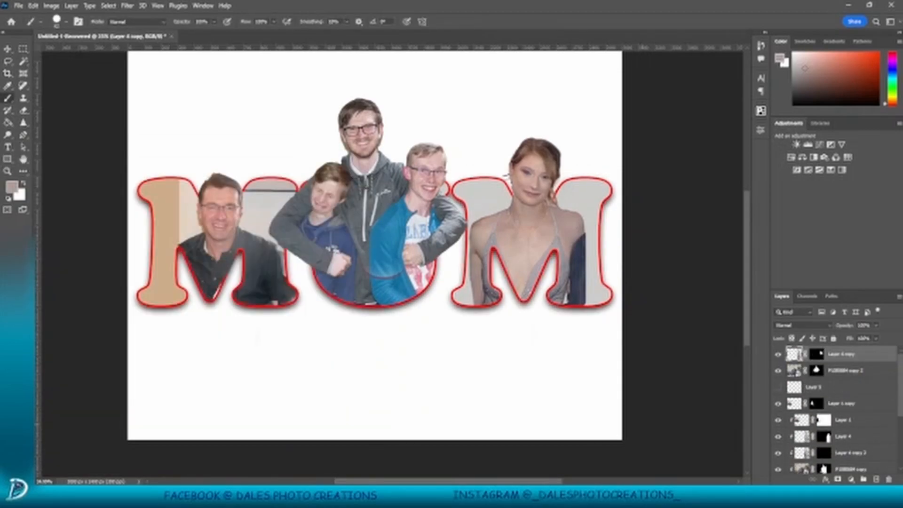
key(ctrl+z)
click(221, 183)
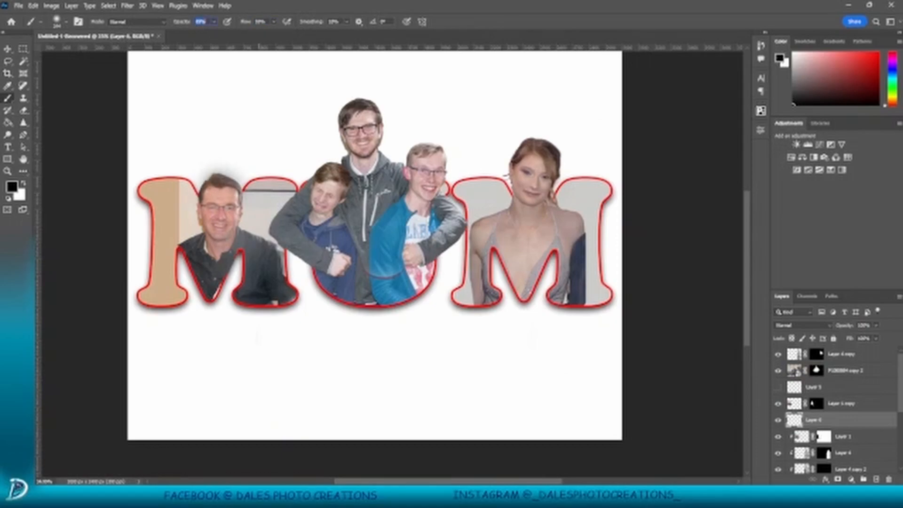
click(222, 182)
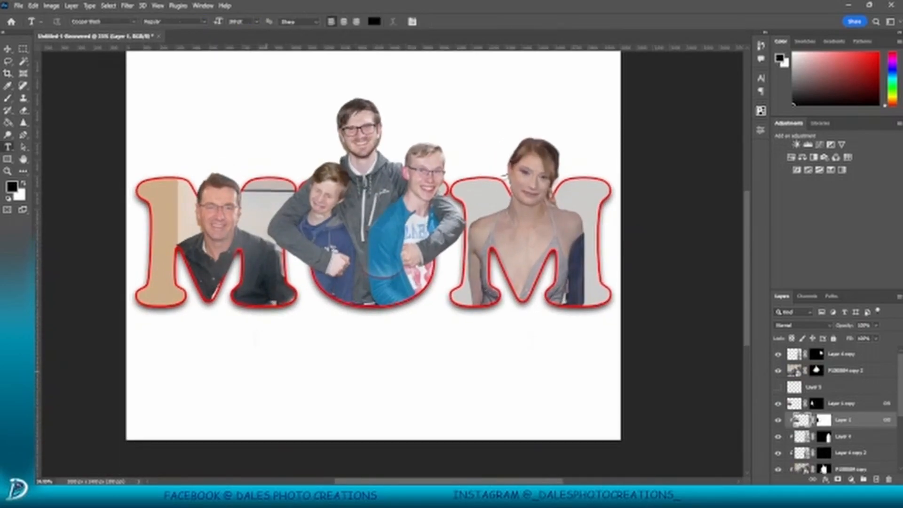
Step: Add centre-aligned text "HAPPY MOTHERS DAY!" below the MOM lettering with a font size of 36
click(266, 372)
click(235, 21)
text(50)
click(344, 21)
text(HAPPU)
key(BackSpace)
text(Y MOTHERS DAY!)
key(ctrl+a)
click(235, 21)
text(36)
key(Return)
key(ctrl+Return)
Step: Centre the HAPPY MOTHERS DAY! text horizontally on the whole canvas
key(v)
key(ctrl+a)
click(213, 21)
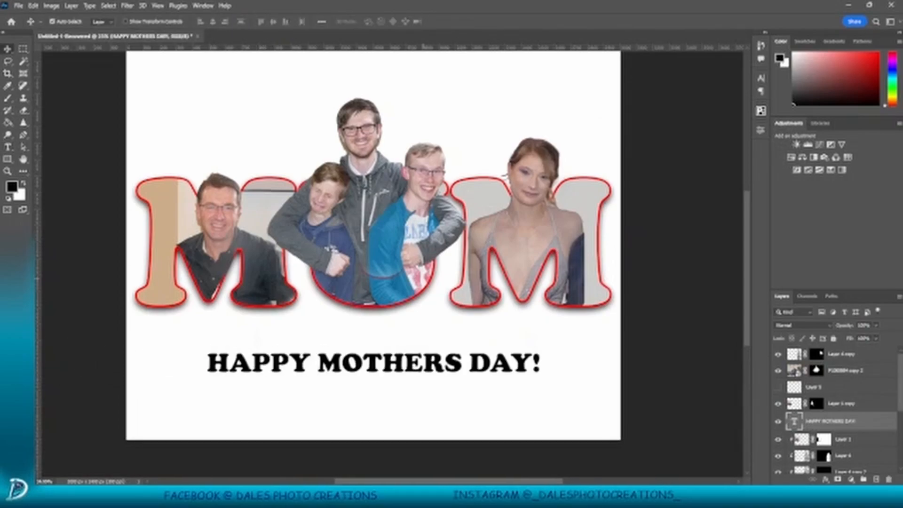
Step: Brush over the red outline crossing the clothing in the lower part of the O
key(b)
scroll(367, 273, up, 5)
drag(329, 277, 414, 282)
Step: Move the HAPPY MOTHERS DAY! layer below the MOM text layer and copy MOM's layer style onto it
scroll(404, 268, down, 3)
mouse_move(838, 421)
mouse_down()
mouse_move(837, 409)
mouse_move(837, 446)
mouse_up()
right_click(847, 401)
click(752, 373)
right_click(846, 447)
click(752, 381)
Step: Set the HAPPY MOTHERS DAY! text colour to white (ffffff)
double_click(794, 447)
click(374, 21)
text(ffffff)
key(Return)
click(8, 98)
scroll(437, 329, down, 3)
key(t)
click(323, 414)
key(Escape)
Step: Duplicate the HAPPY MOTHERS DAY! text below the original and change the copy to "love you to the moon and back"
key(ctrl+j)
key(v)
drag(492, 371, 492, 404)
key(t)
triple_click(491, 404)
text(love you to the moon and back)
Step: Change the "love you to the moon and back" line's font to Forte and pick a preset font size
double_click(793, 437)
click(134, 21)
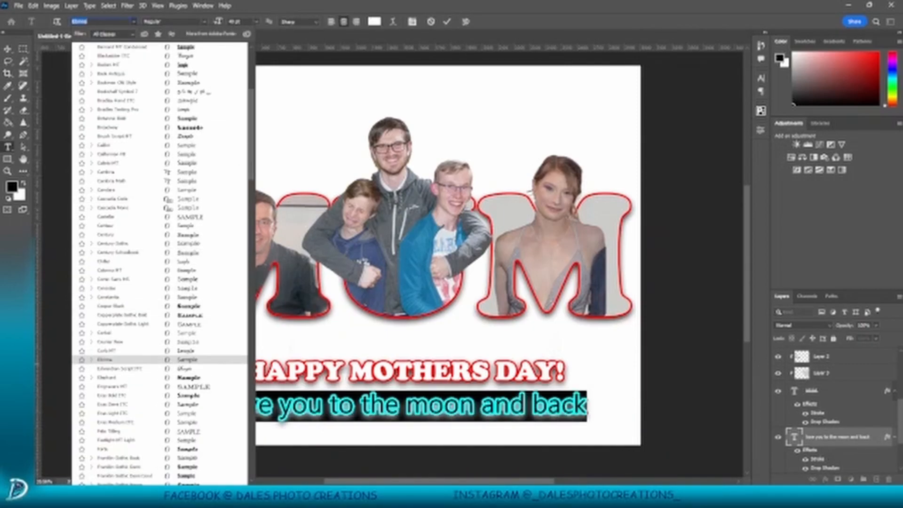
click(125, 449)
click(256, 21)
click(237, 116)
Step: Move the "love you to the moon and back" line slightly up towards HAPPY MOTHERS DAY!
click(7, 49)
drag(405, 407, 405, 399)
scroll(837, 419, down, 3)
Step: Add a gradient fill layer with a blue preset directly above the Background layer
click(837, 420)
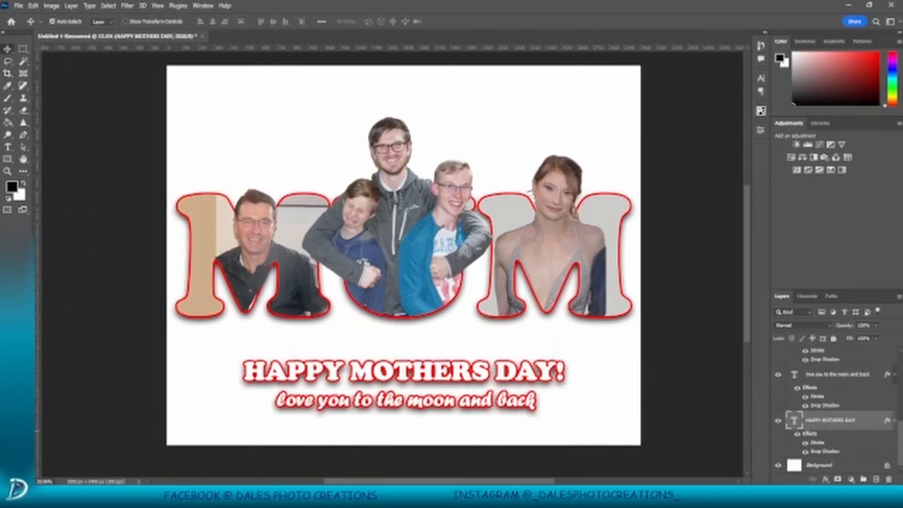
click(828, 464)
click(851, 479)
click(842, 323)
click(415, 125)
click(82, 199)
click(170, 222)
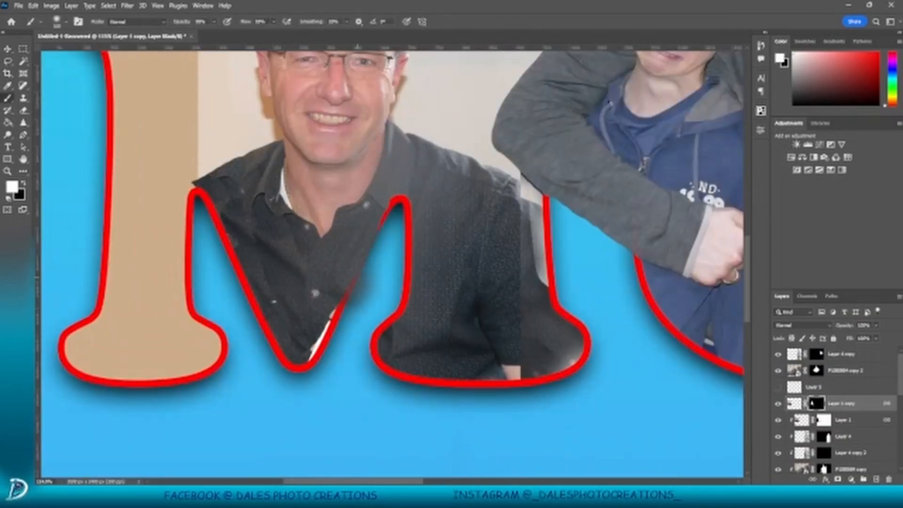
Step: Paint on the Layer 1 copy mask to clean up the man's shirt along the first M's inner V
key(x)
scroll(350, 301, up, 2)
drag(394, 246, 289, 400)
scroll(447, 265, up, 3)
drag(289, 400, 368, 297)
drag(329, 357, 301, 407)
scroll(355, 351, down, 6)
key(ctrl+0)
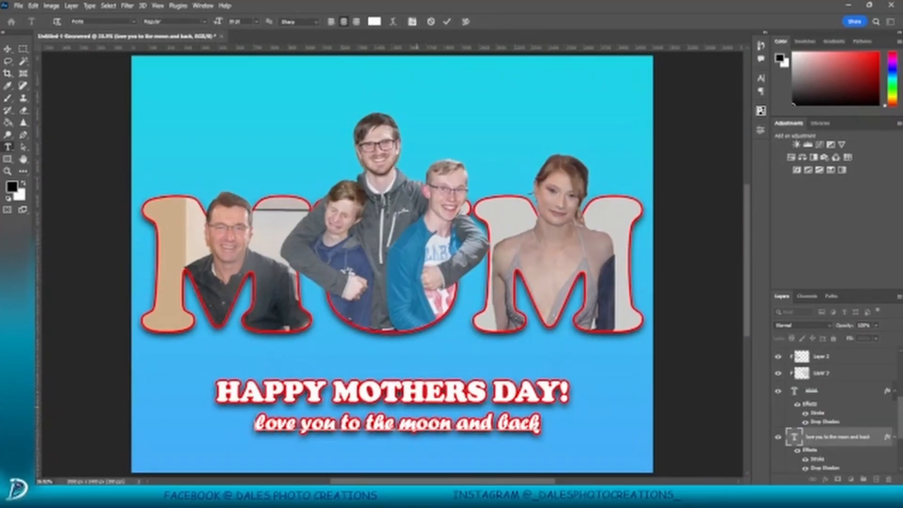
Step: Add "We" to the start of the second message line so it reads "We love you to the moon and back"
text(We)
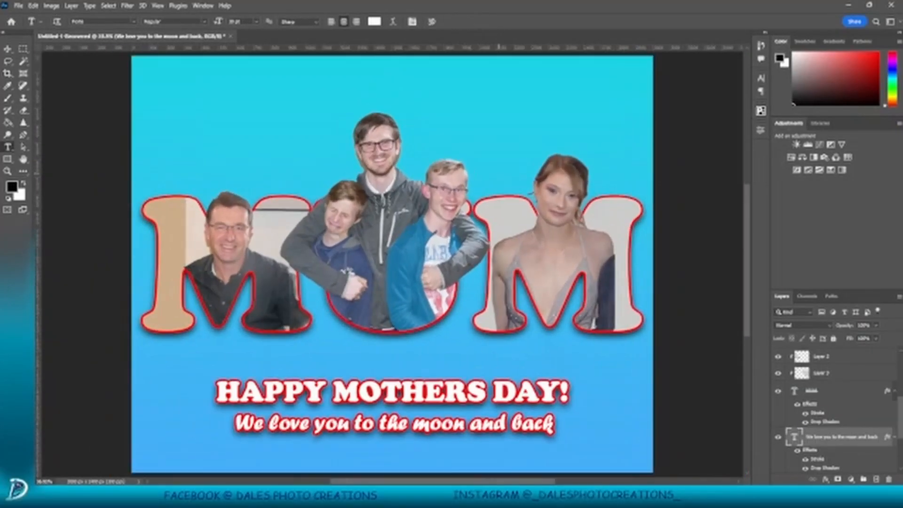
scroll(498, 205, down, 2)
scroll(498, 205, up, 3)
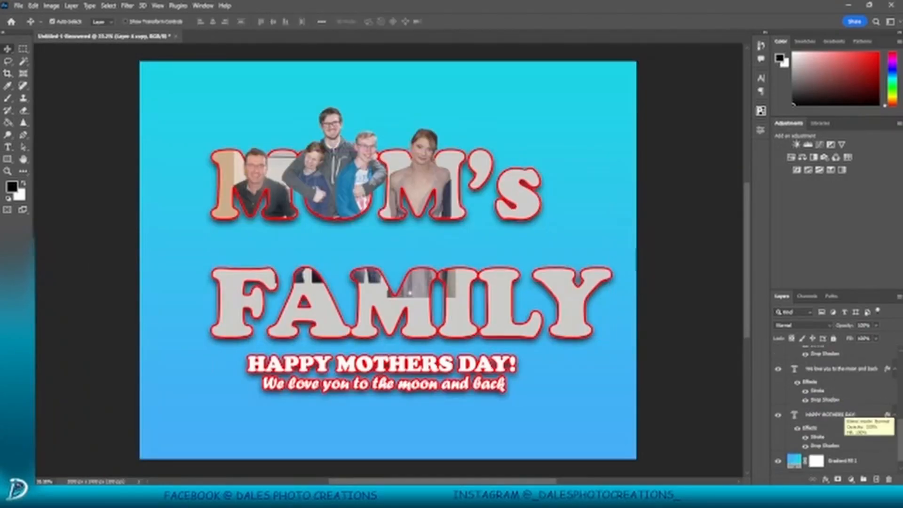
Step: Enlarge the MOM's FAMILY artwork on the canvas and convert its smart object back to layers
key(ctrl+t)
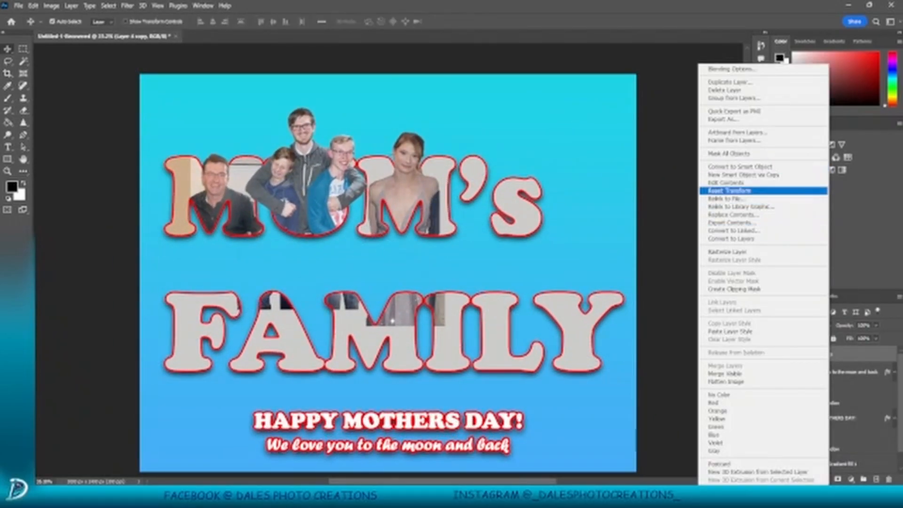
click(729, 191)
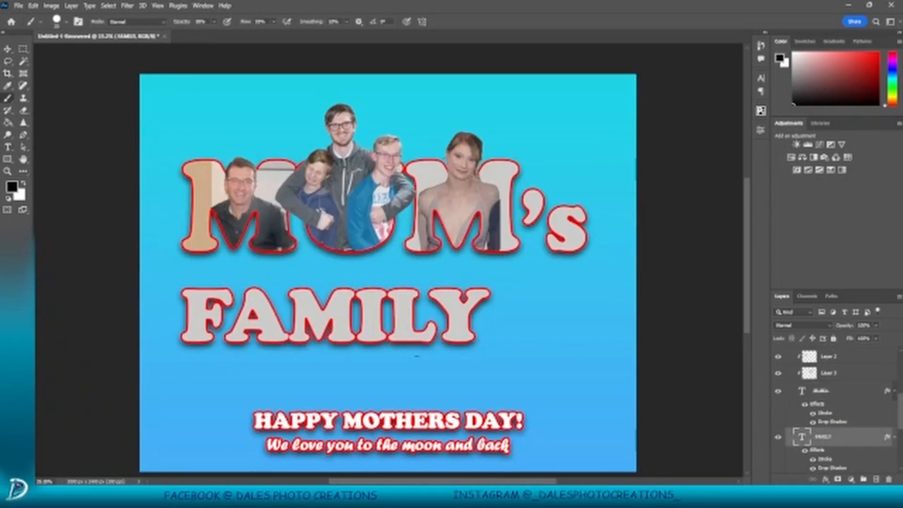
Step: Center the FAMILY text beneath MOM's and nudge it slightly closer to the letters above
drag(486, 303, 526, 301)
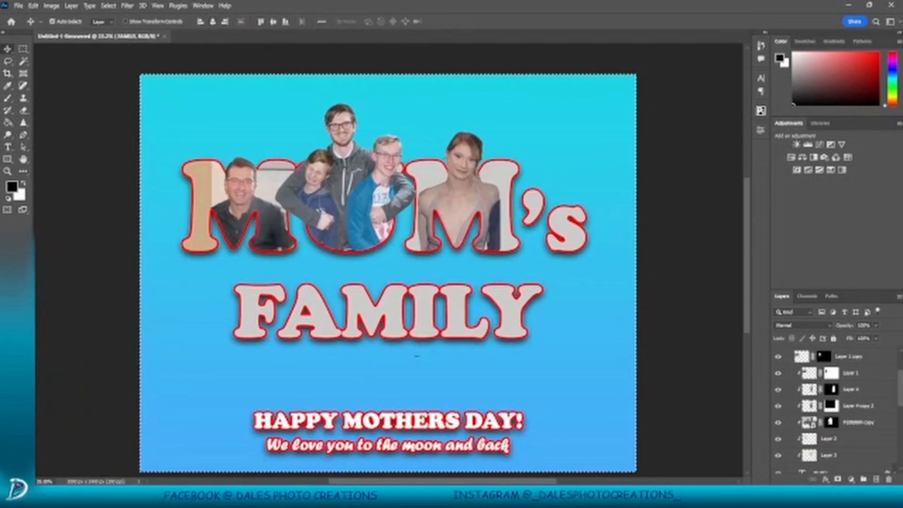
key(ctrl+d)
drag(387, 311, 384, 304)
Step: Move the HAPPY MOTHERS DAY! and "We love you to the moon and back" lines up together, closer to FAMILY
click(465, 445)
shift+click(466, 421)
drag(465, 420, 462, 386)
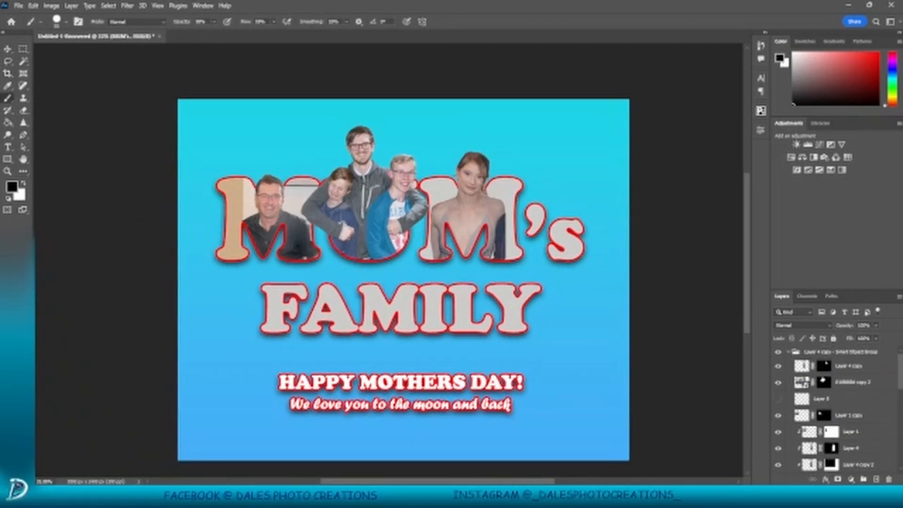
Step: Scale the MOM's lettering together with its photo layers to span nearly the full canvas width above FAMILY
key(ctrl+t)
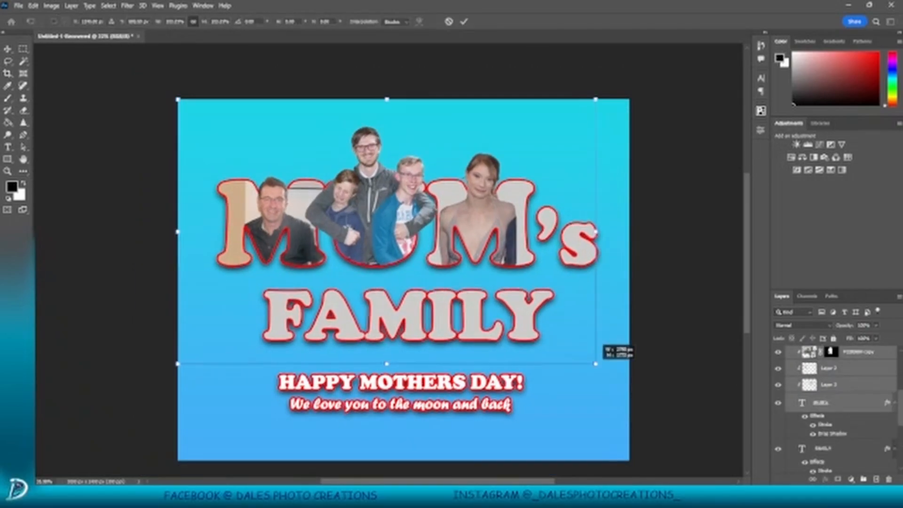
key(Return)
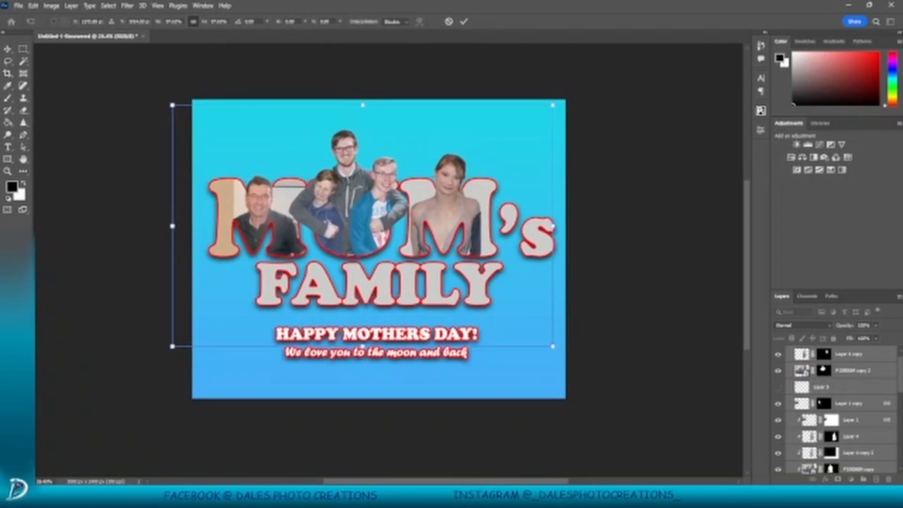
key(Return)
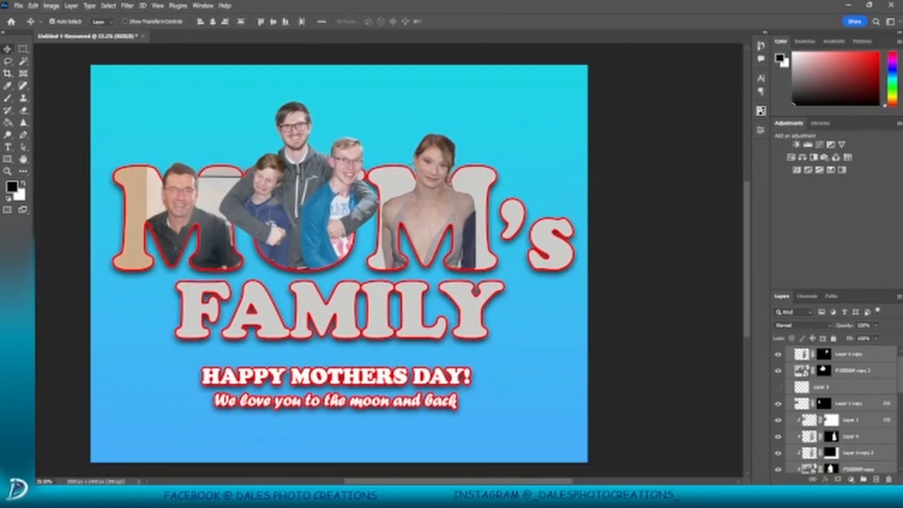
Step: Save the composite as a Photoshop file named "mothers day"
key(alt+ctrl+s)
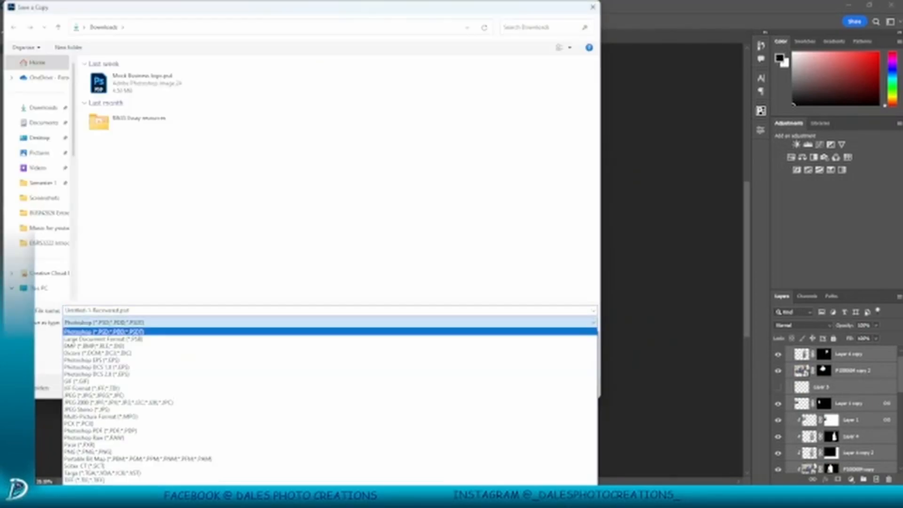
key(Return)
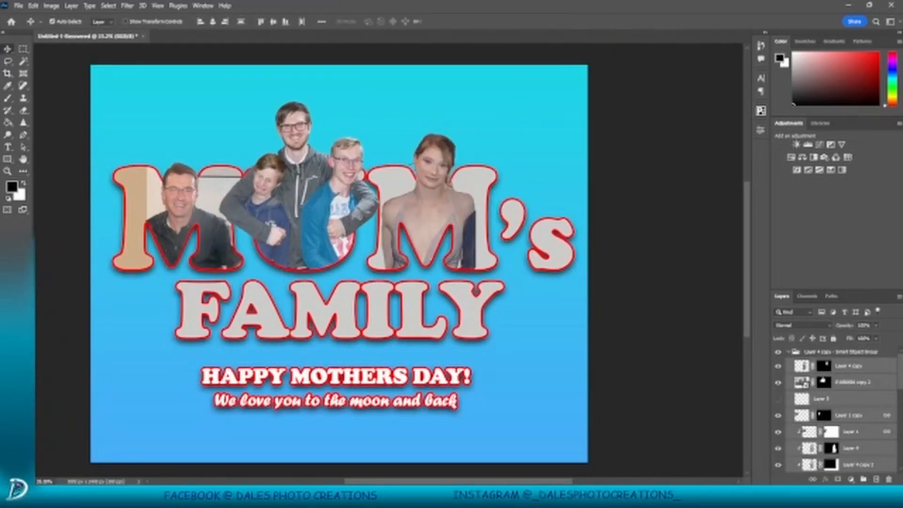
key(shift+ctrl+s)
text(mothersday)
key(Return)
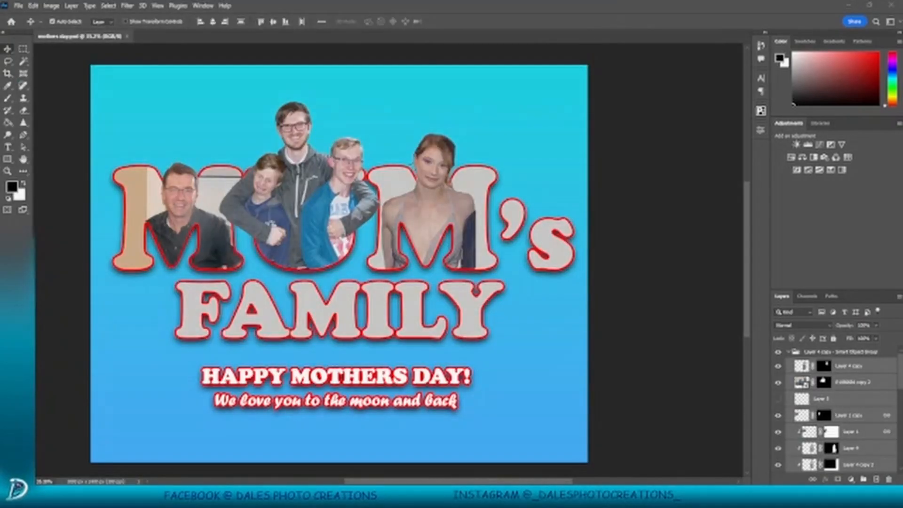